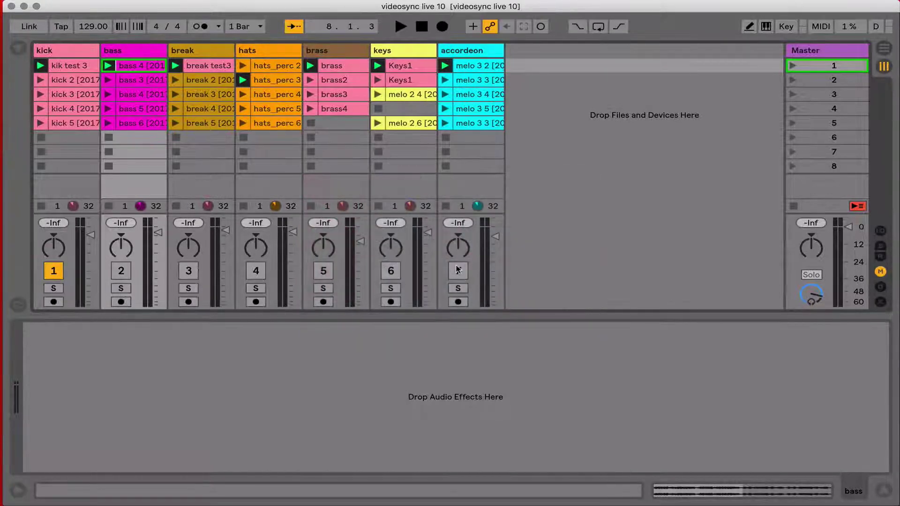
Launch Videosync and load the Master.amxd device from the Videosync V0.7.2 Plugins folder onto the Master track
mouse_move(5, 201)
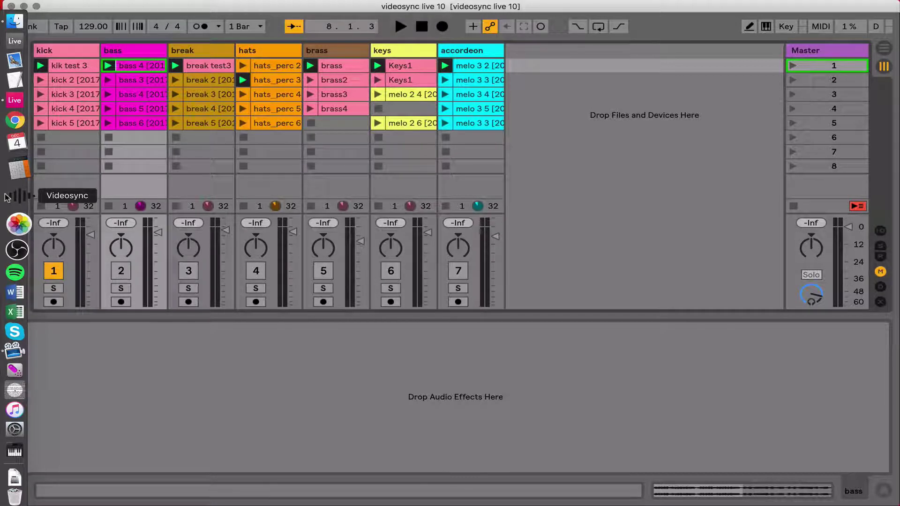
click(6, 197)
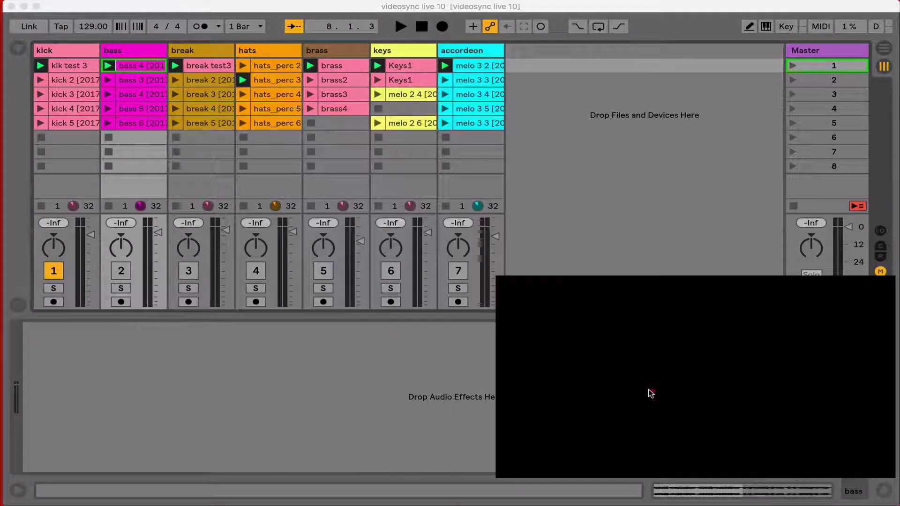
click(12, 48)
click(16, 49)
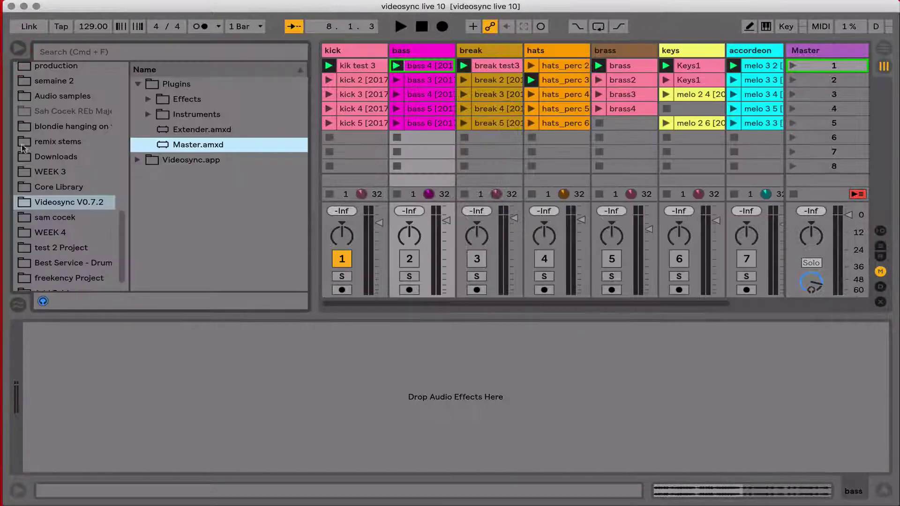
scroll(22, 148, down, 1)
click(178, 84)
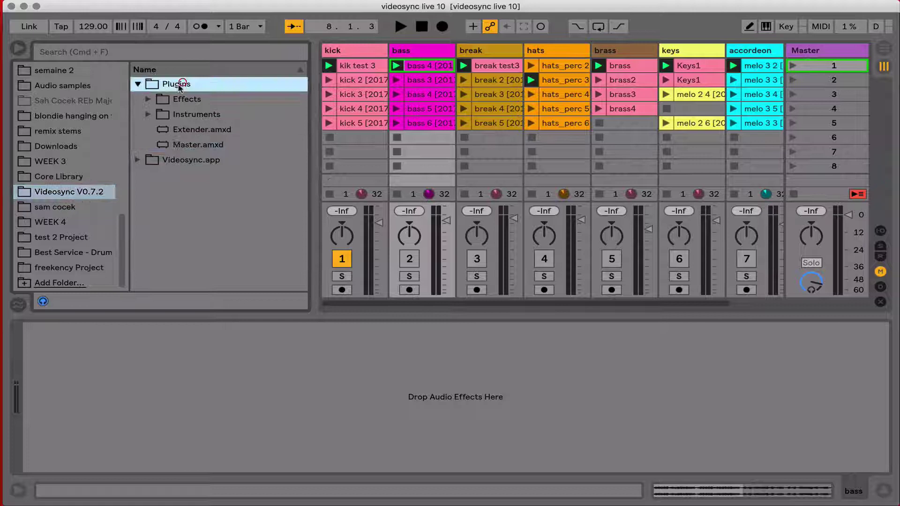
click(178, 99)
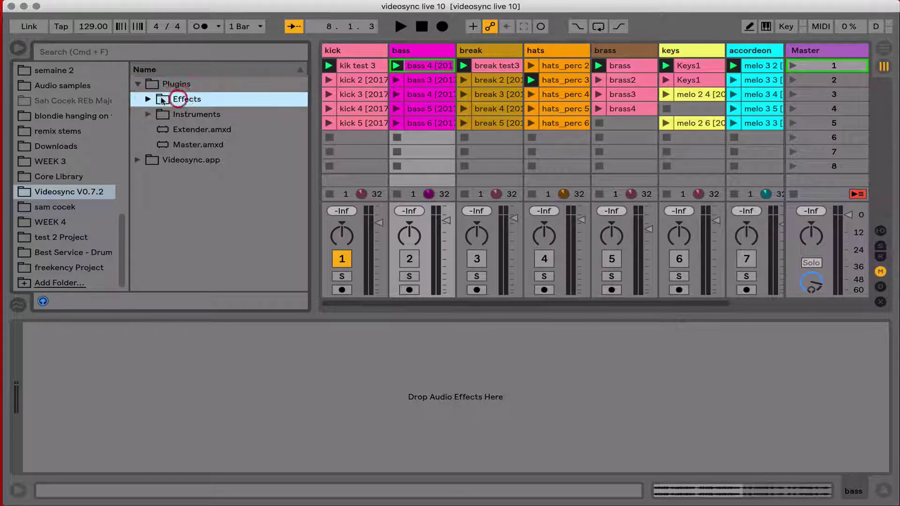
drag(189, 143, 804, 66)
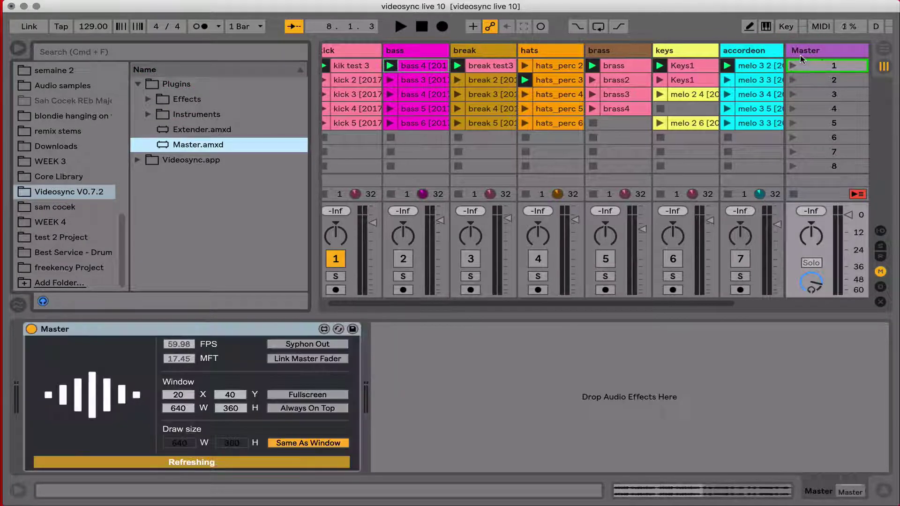
click(18, 47)
Select Videosync as the control surface in slot 6 of the Link/MIDI preferences
click(94, 462)
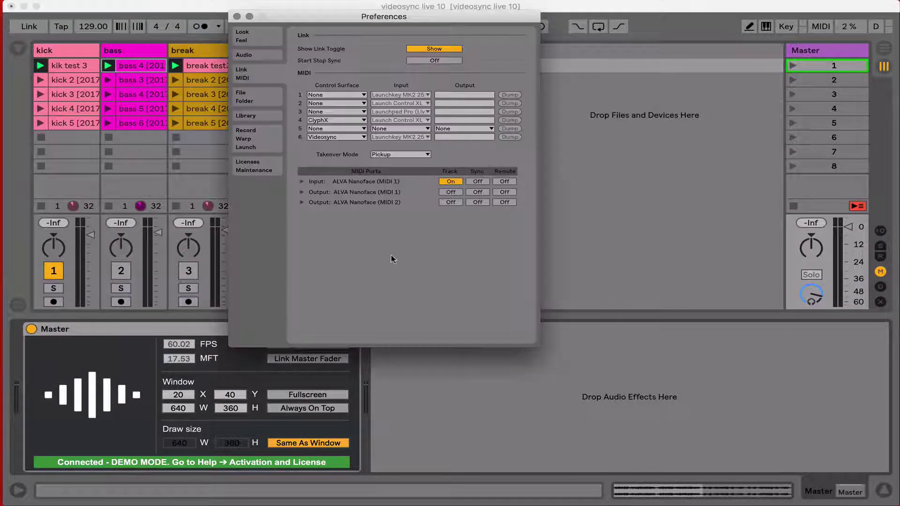
click(328, 137)
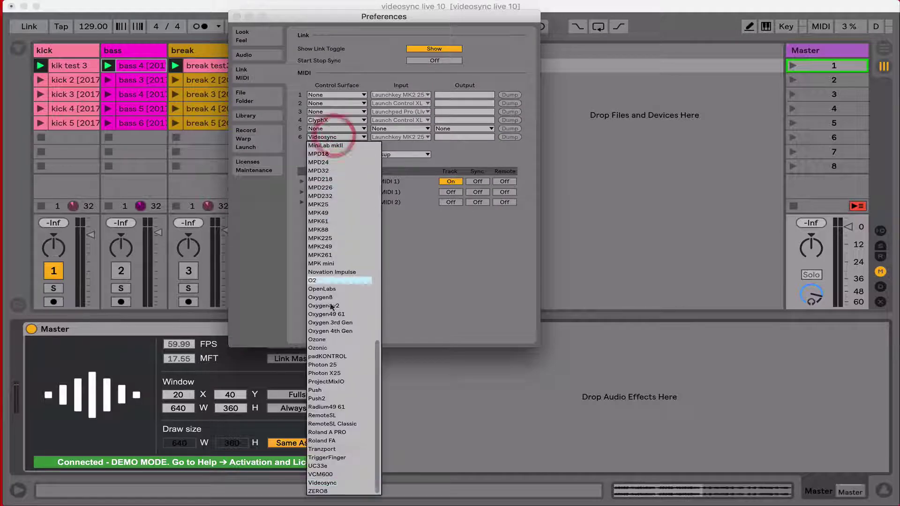
click(331, 483)
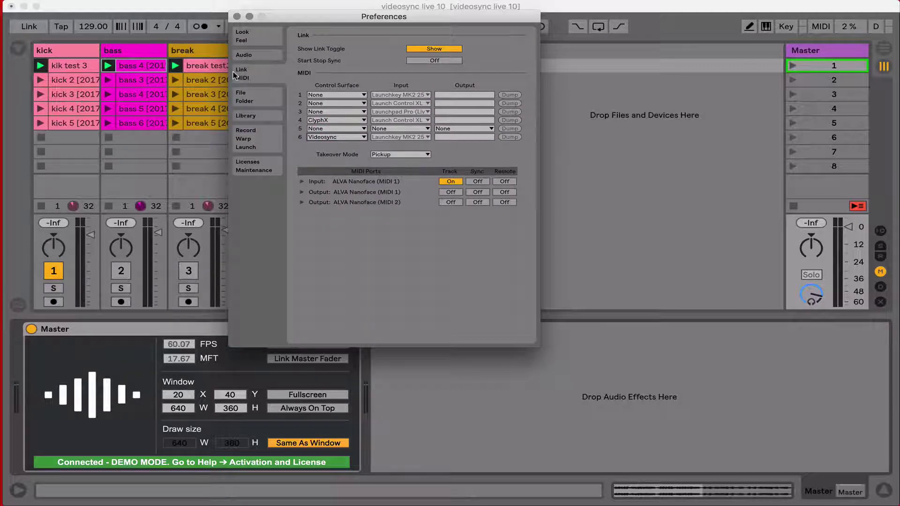
click(236, 16)
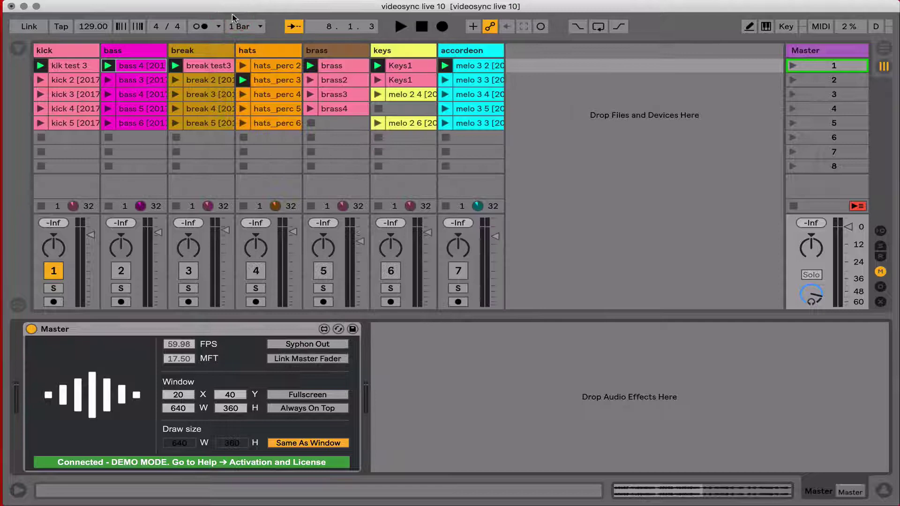
Keep the video window always on top and shrink it to about 516 by 332 at about X 851, Y 78
click(308, 408)
drag(227, 163, 687, 135)
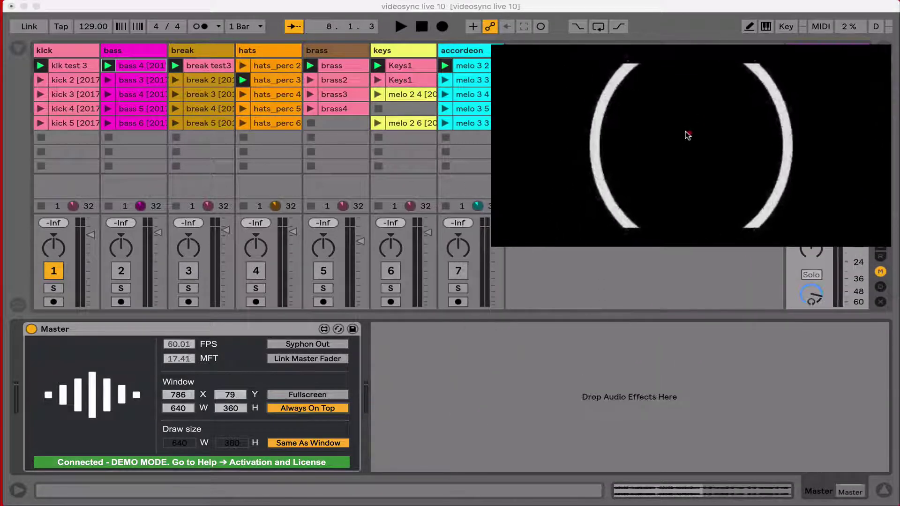
drag(890, 245, 810, 228)
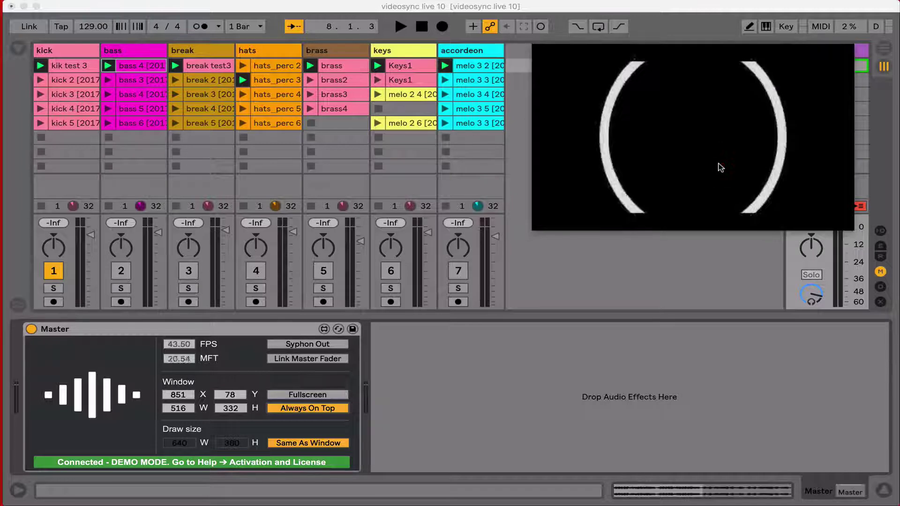
Preview the video output in fullscreen and return it to its window
click(301, 395)
key(Escape)
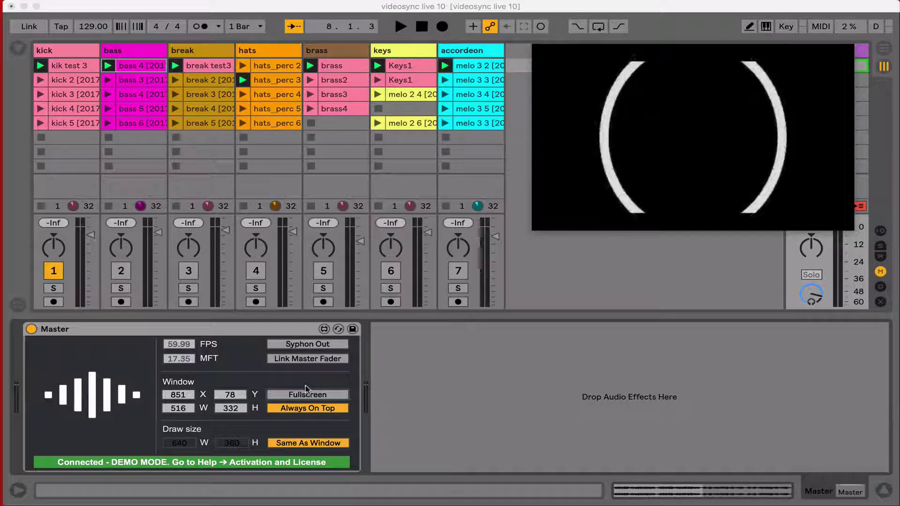
Set the kick track's volume to about -2.6 dB during playback and switch the track off and on again
mouse_move(92, 234)
mouse_down()
mouse_move(83, 305)
mouse_move(91, 228)
mouse_up()
key(space)
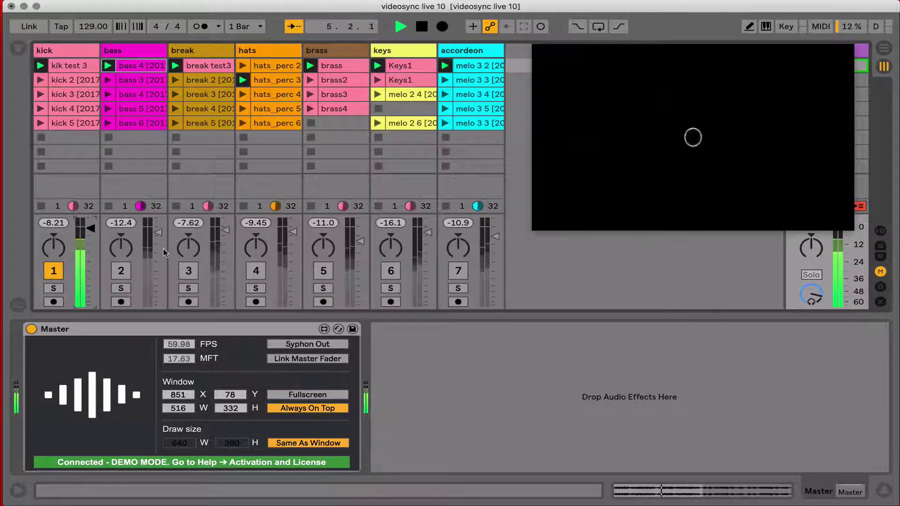
mouse_move(90, 228)
mouse_down()
mouse_move(91, 306)
mouse_move(90, 231)
mouse_up()
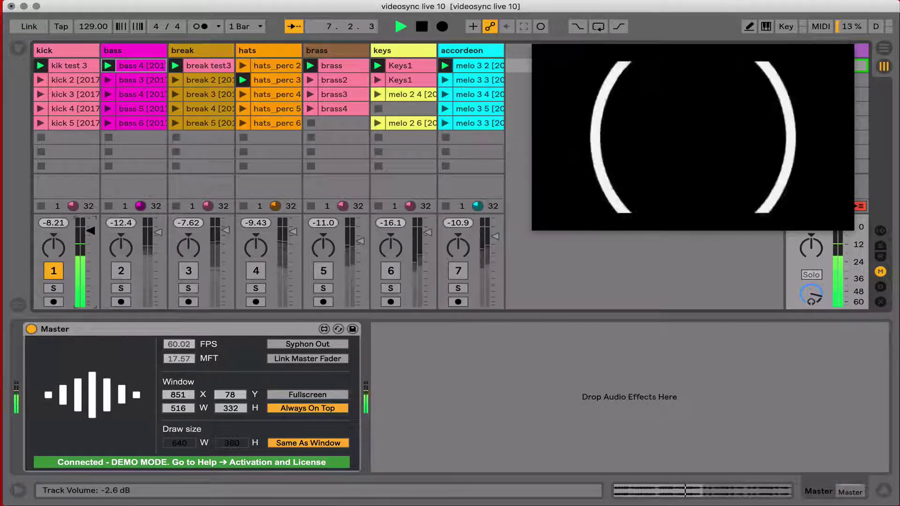
click(52, 270)
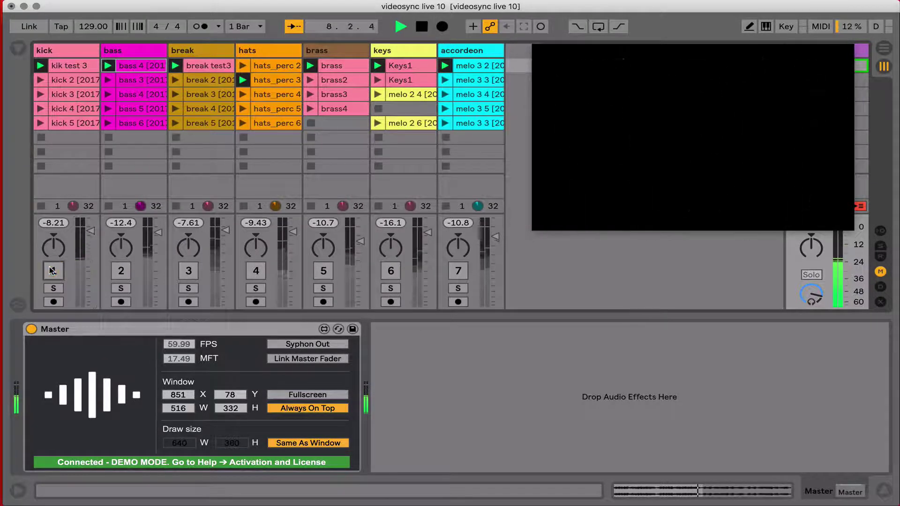
click(52, 270)
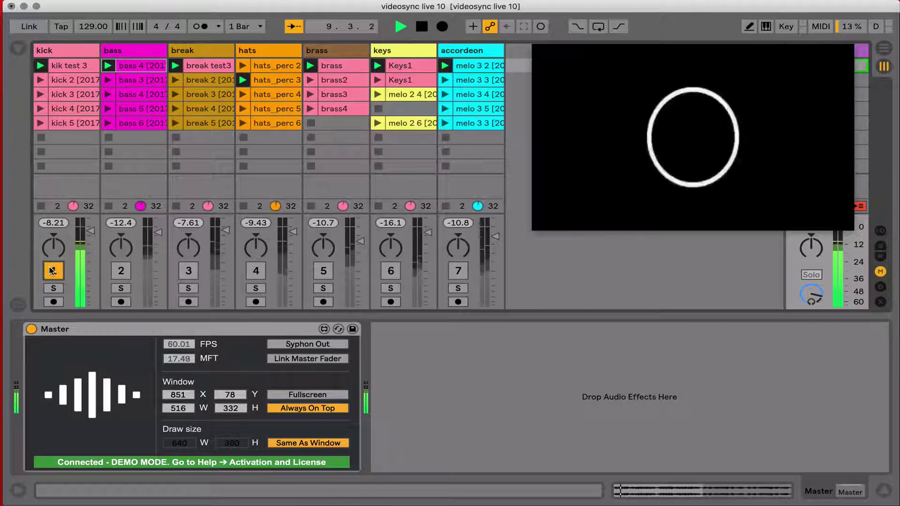
key(space)
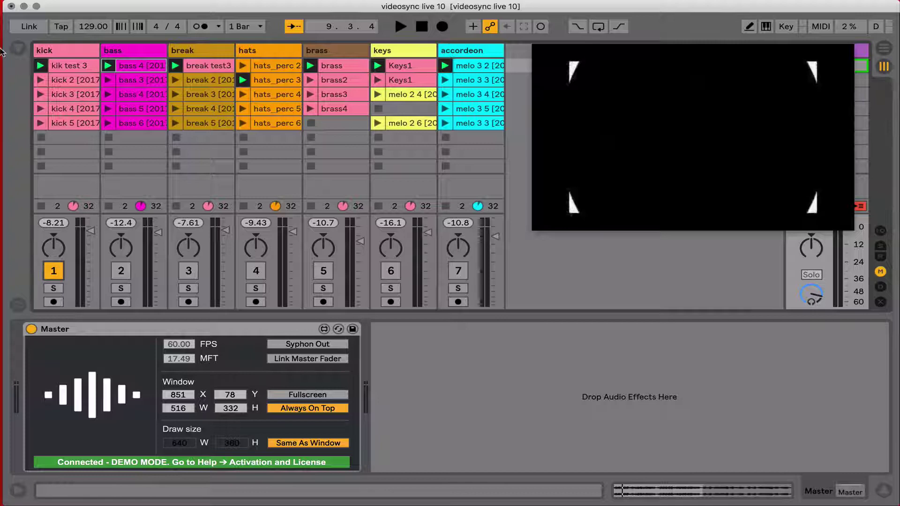
Load the Extender.amxd device from the Videosync Plugins folder onto the kick track
click(16, 49)
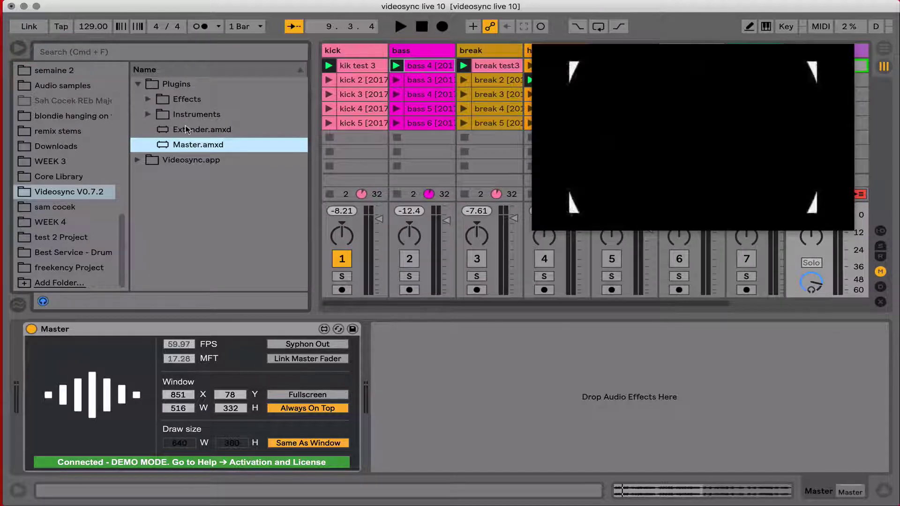
drag(187, 130, 338, 100)
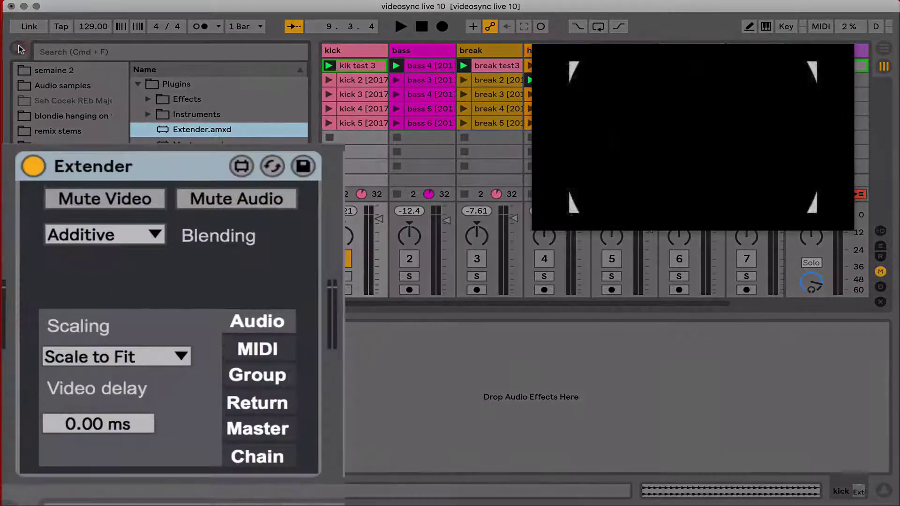
click(17, 48)
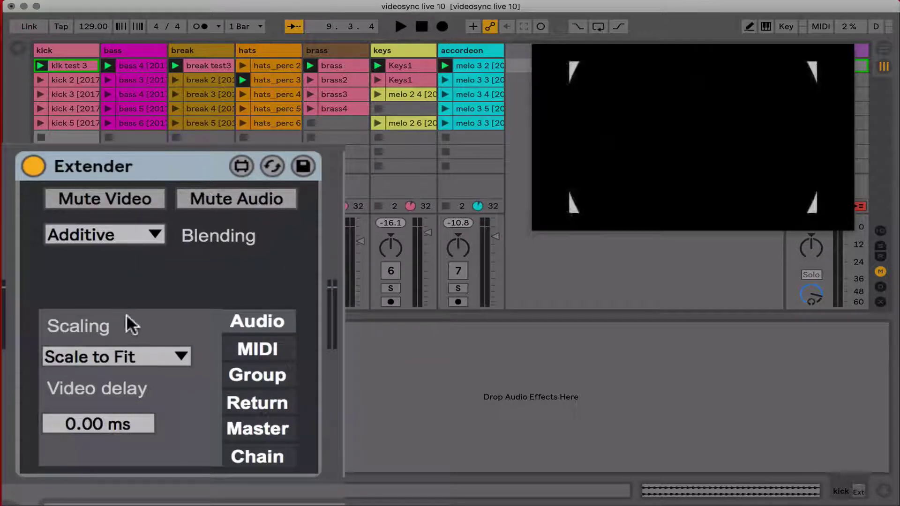
Set the kick track's Extender scaling to Scale to Fill and play the set briefly to check the video
click(123, 355)
click(106, 389)
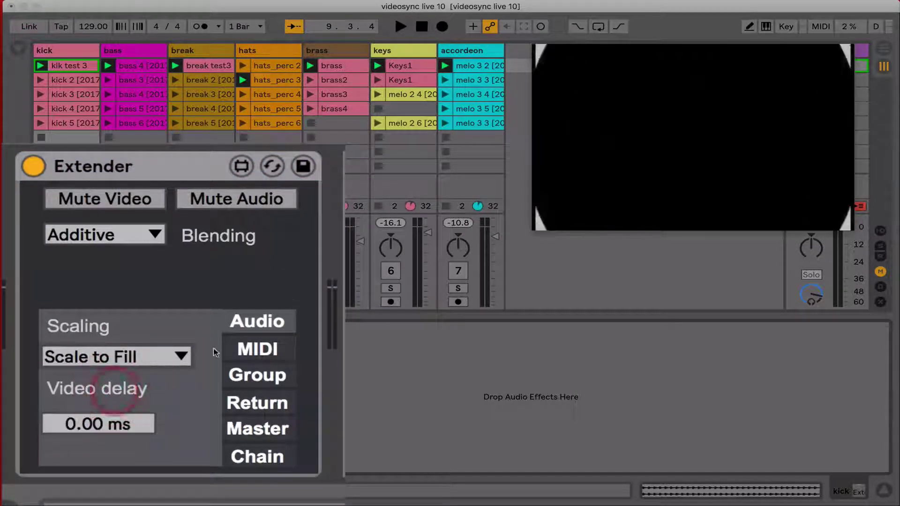
click(400, 26)
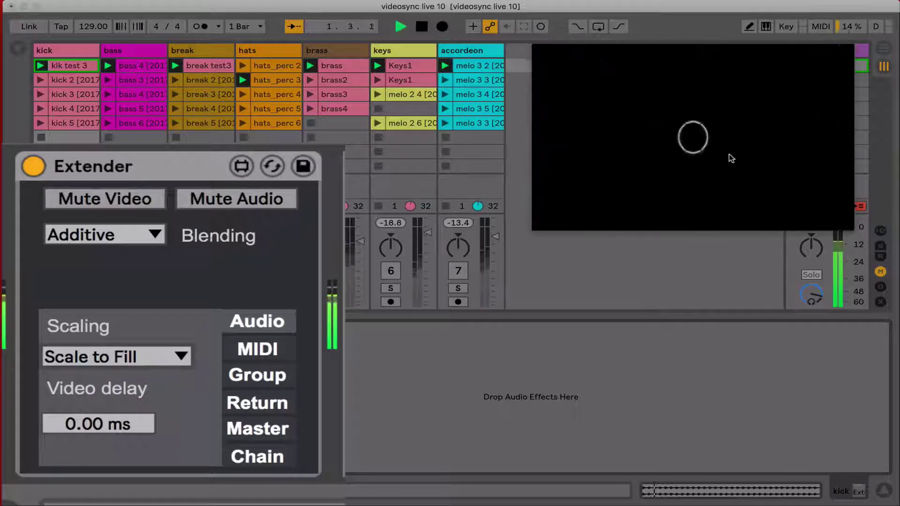
key(space)
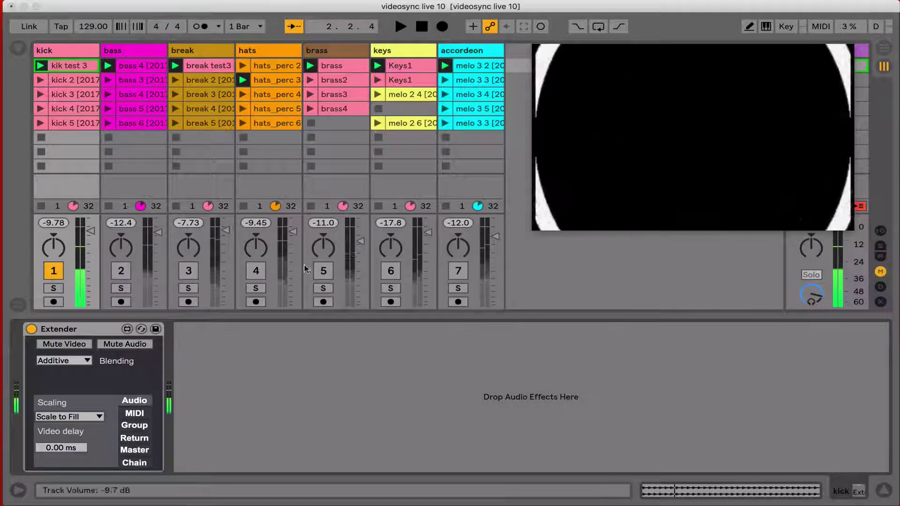
Copy the kick track's Extender device onto the break and keys tracks
alt+drag(82, 328, 196, 232)
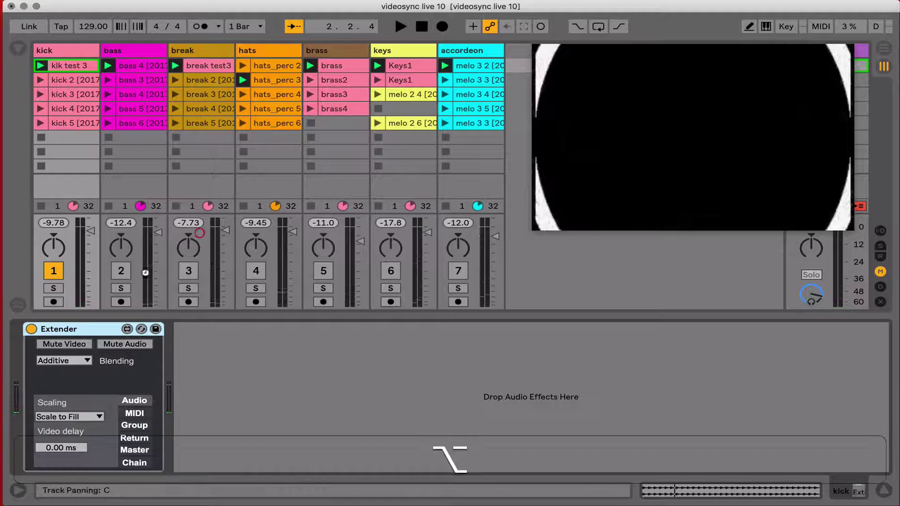
drag(60, 335, 389, 243)
Activate the brass track, adjust its volume and play the set with the first brass clip
click(324, 271)
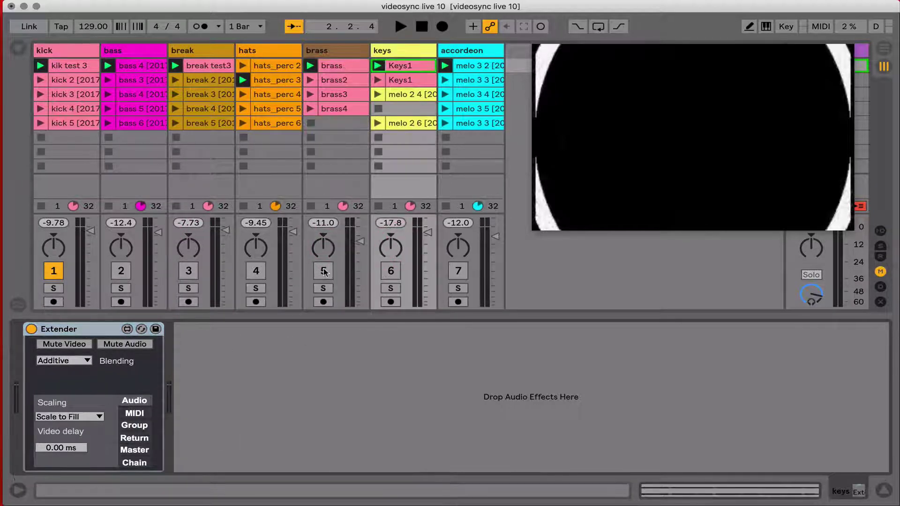
drag(357, 272, 360, 240)
click(310, 66)
key(space)
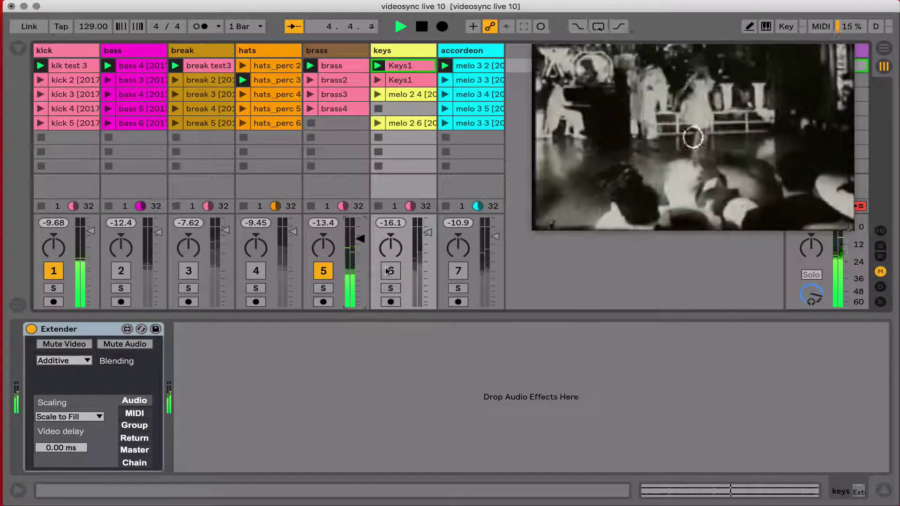
Switch the keys track on and off during playback, and activate the break track
click(387, 271)
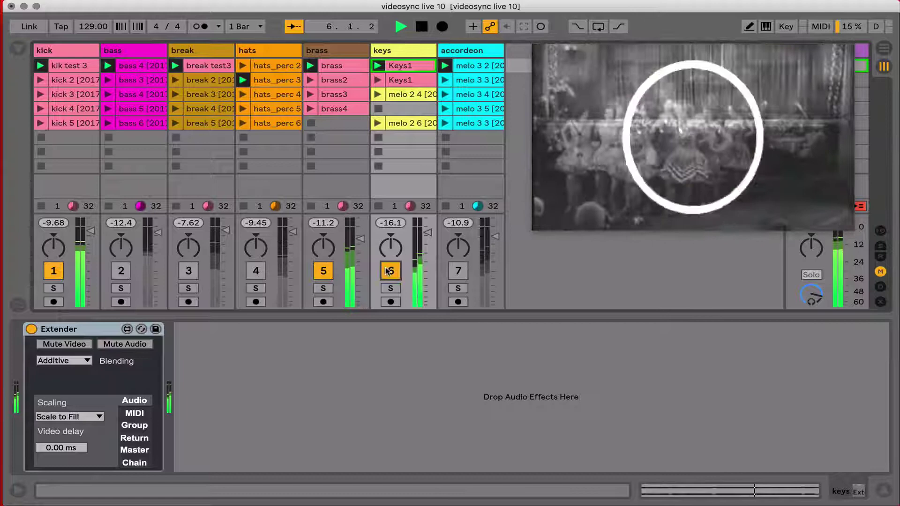
click(388, 271)
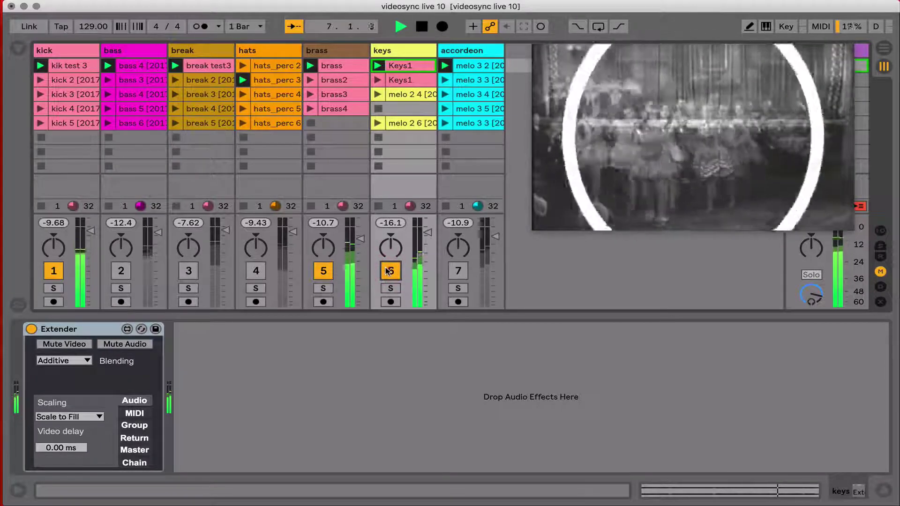
click(187, 271)
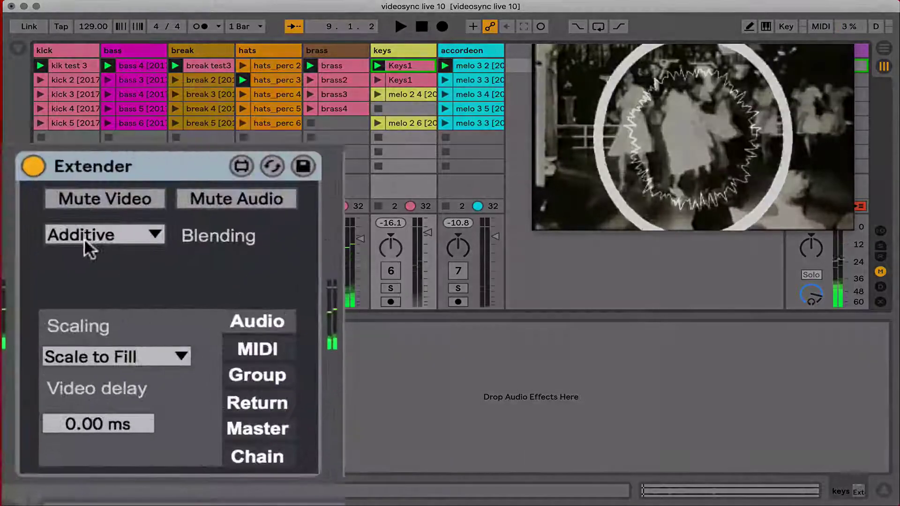
Try Alpha blending in the keys track's Extender during playback, and return the blending to Additive
click(83, 238)
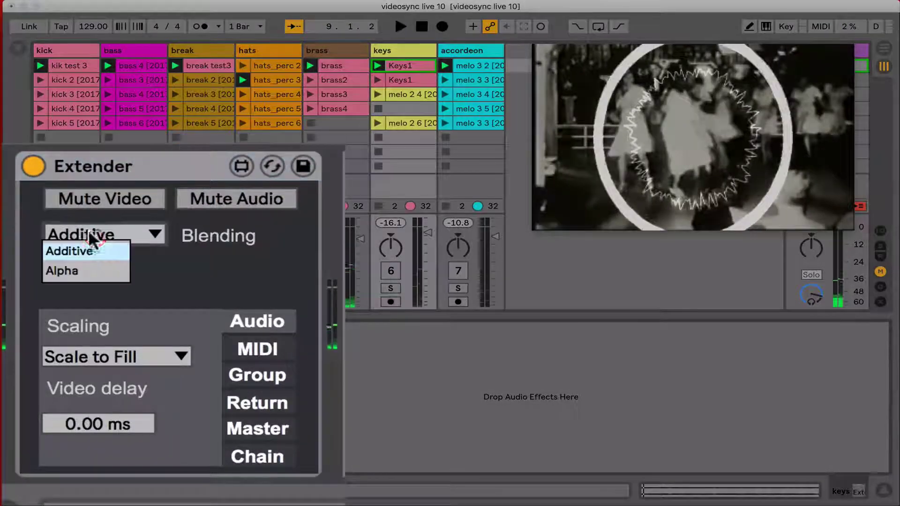
click(76, 268)
key(space)
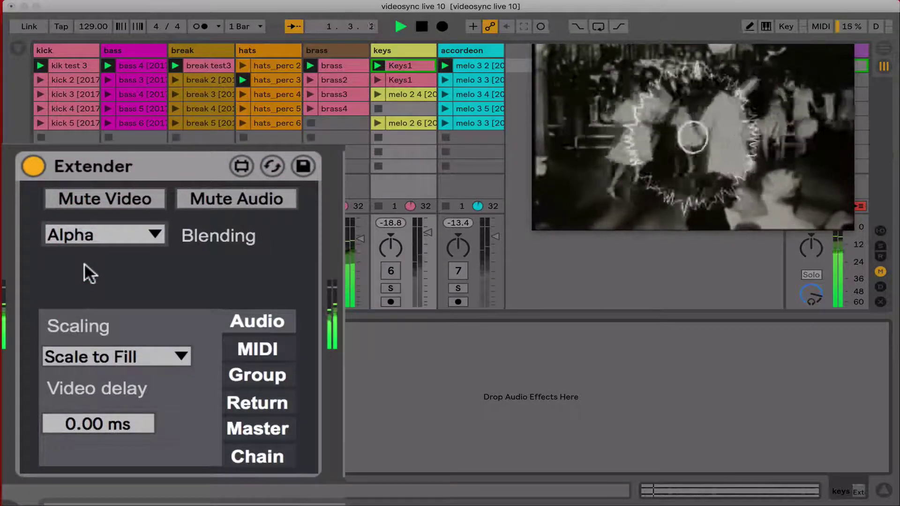
click(101, 234)
click(103, 249)
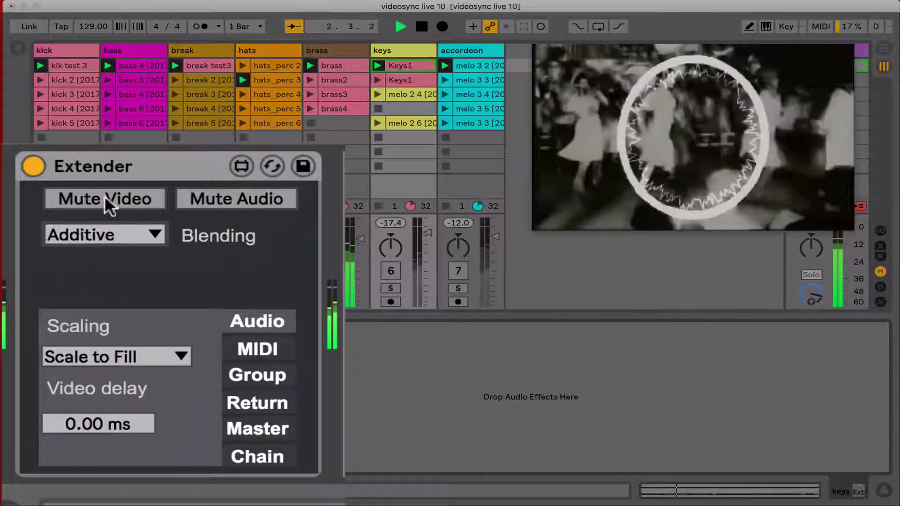
Mute and unmute the video and audio in the keys track's Extender, and stop playback
click(106, 198)
click(204, 199)
click(113, 200)
click(210, 200)
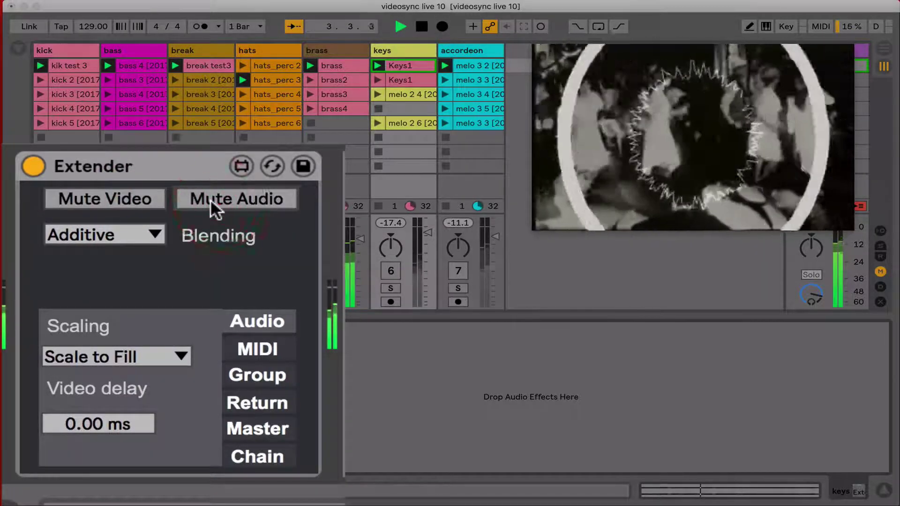
key(space)
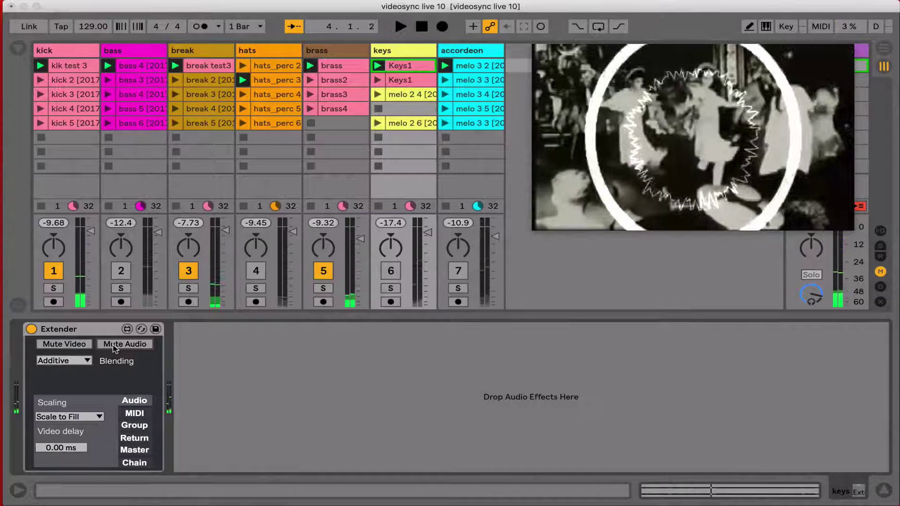
Add the Videosync Feedback effect to the kick track and try its Amount
click(18, 49)
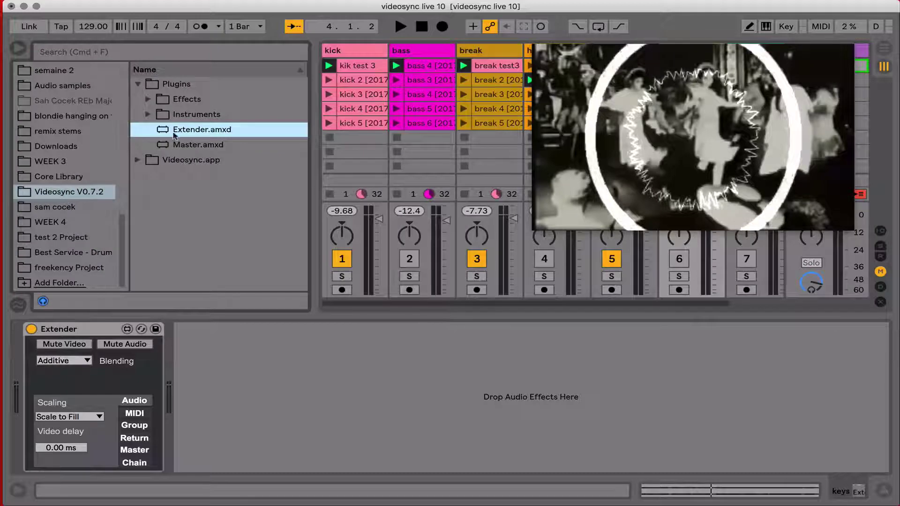
click(145, 99)
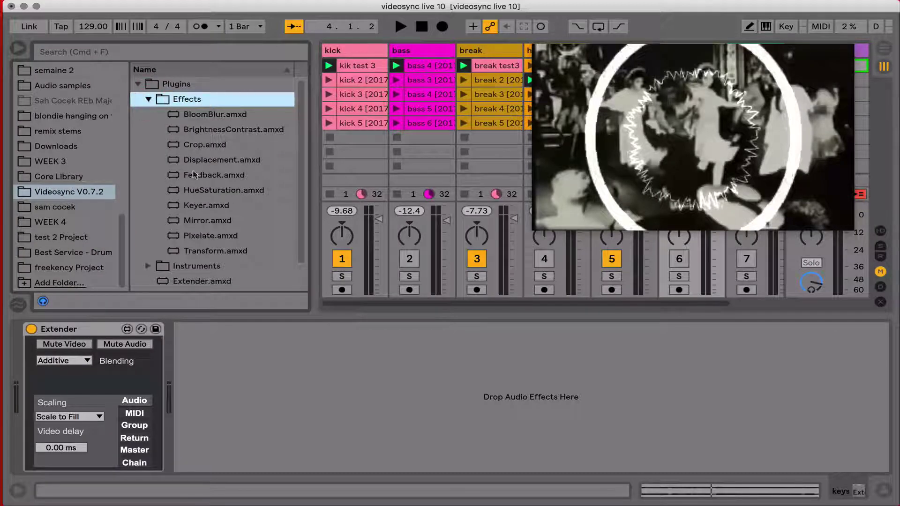
drag(194, 175, 341, 136)
drag(239, 367, 237, 328)
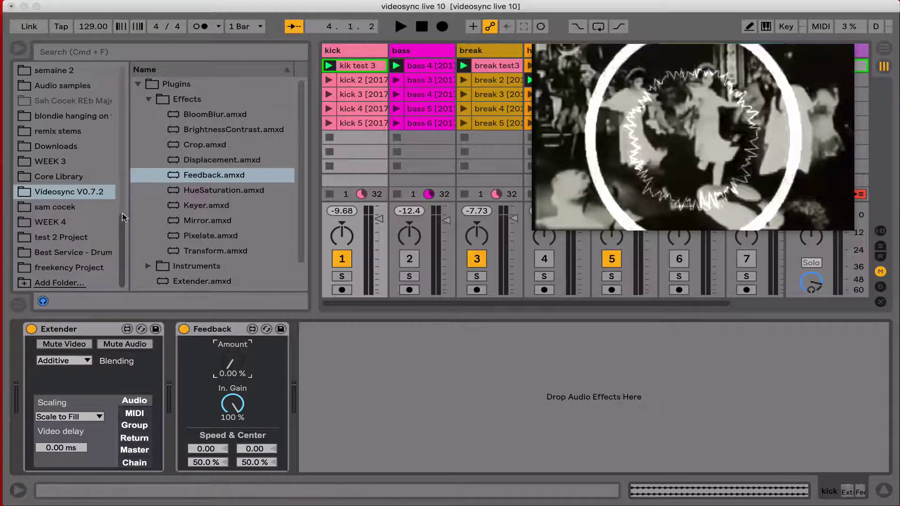
Add Live's Grain Delay audio effect after Feedback on the kick track
scroll(55, 177, up, 2)
scroll(74, 162, up, 10)
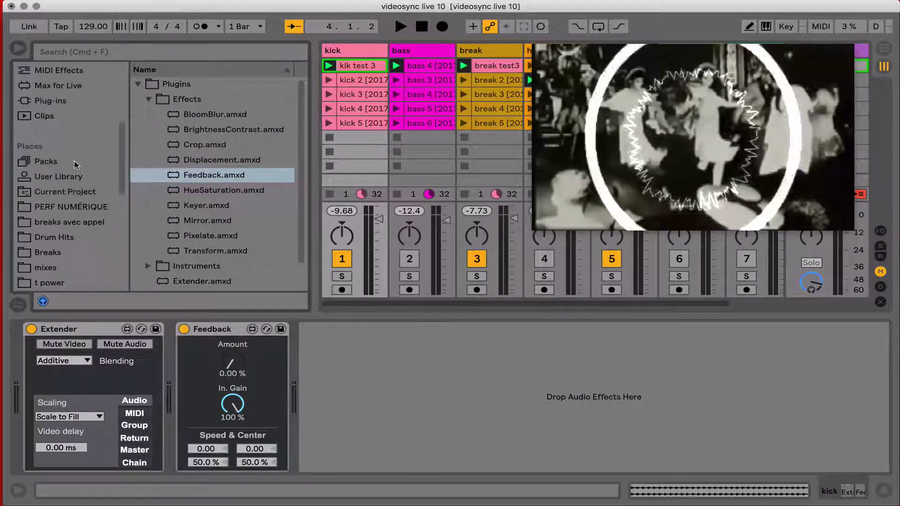
scroll(49, 132, up, 3)
click(48, 132)
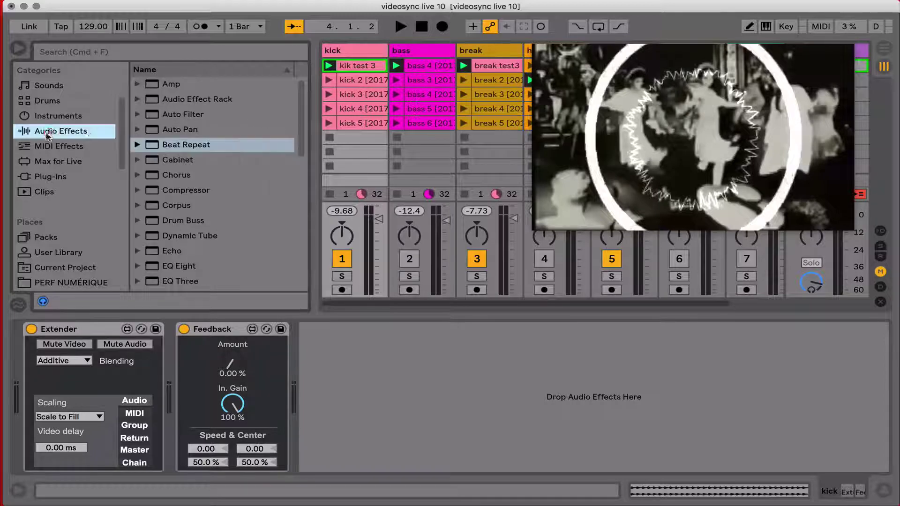
scroll(190, 223, down, 6)
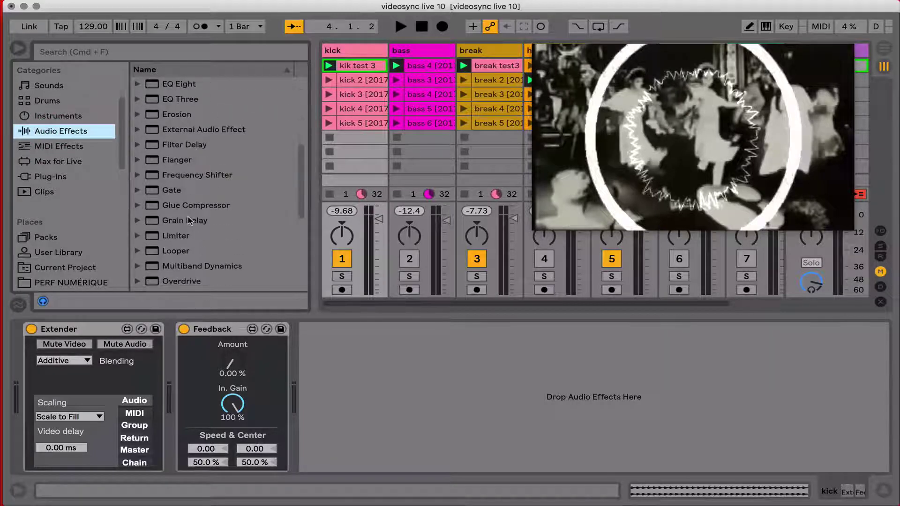
click(182, 221)
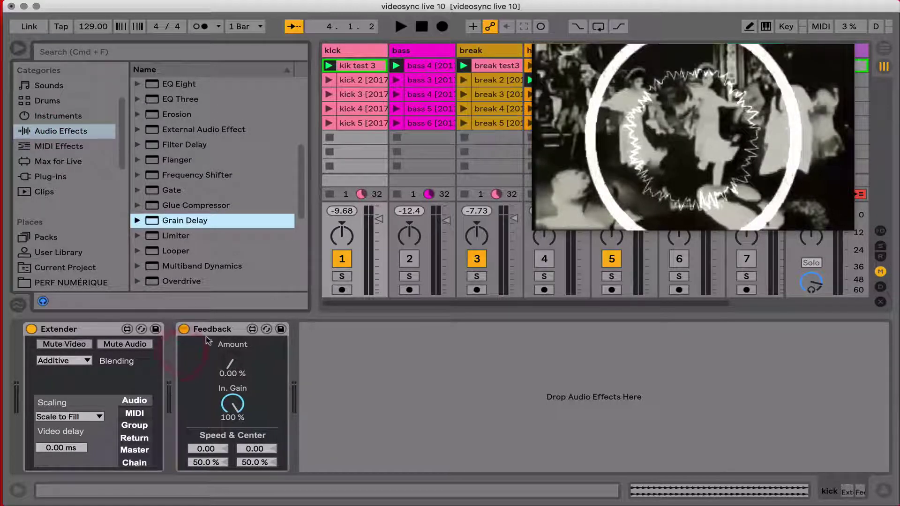
double_click(167, 220)
Group Feedback and Grain Delay into an Audio Effect Rack and map Feedback's Amount to Macro 1
click(239, 328)
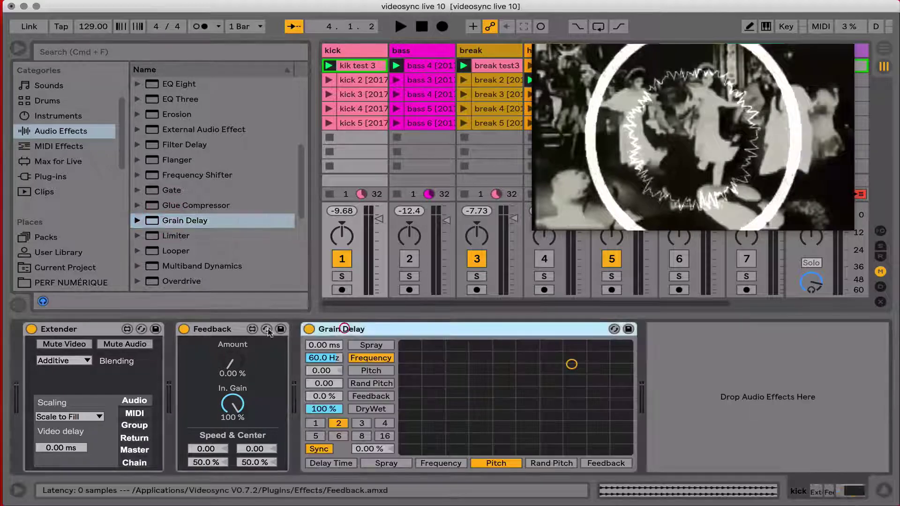
key(super+g)
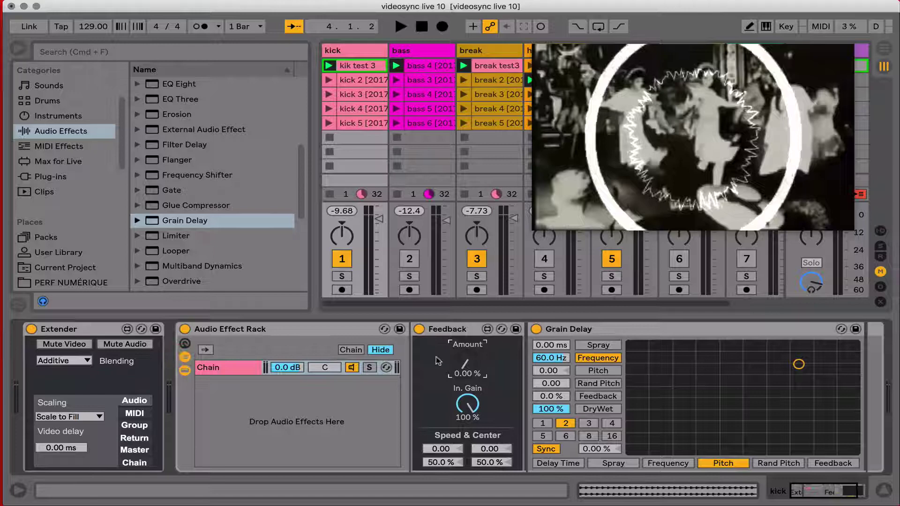
ctrl+click(464, 364)
click(476, 259)
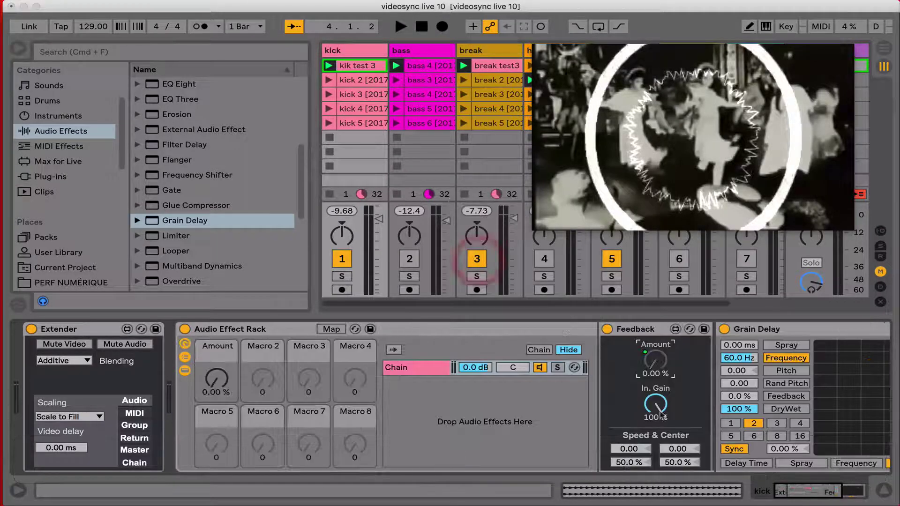
Map Grain Delay's Feedback parameter to Macro 1 and lower its Dry/Wet to 30%
scroll(777, 444, right, 5)
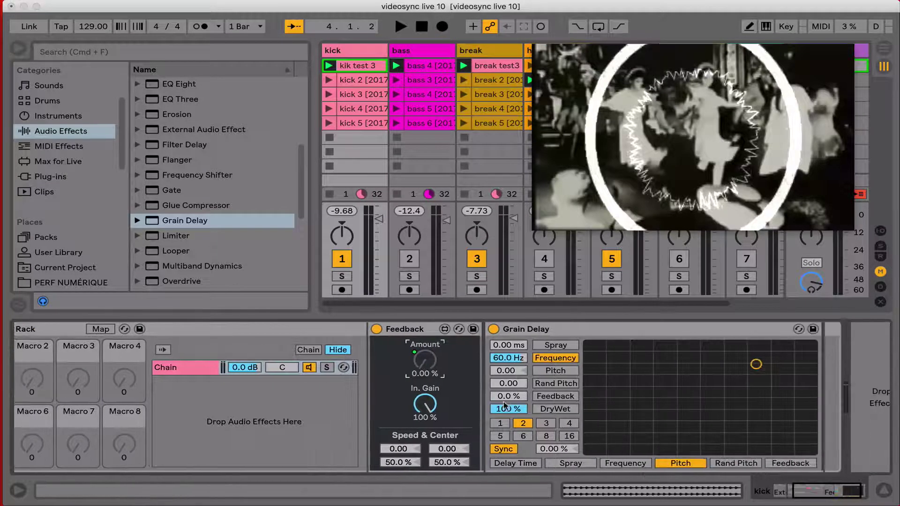
ctrl+click(521, 399)
click(516, 321)
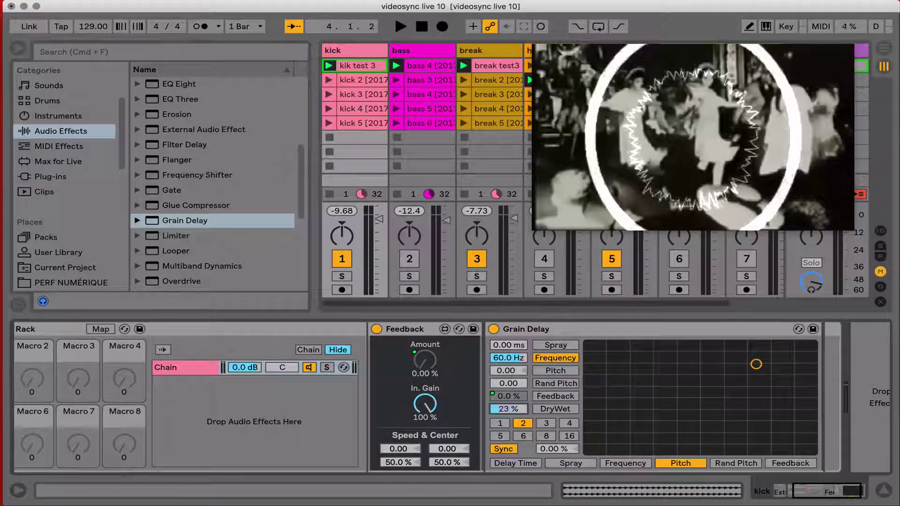
Play the set with the kick track soloed and try Macro 1 of the rack
scroll(131, 389, left, 5)
key(space)
drag(216, 379, 217, 399)
click(342, 276)
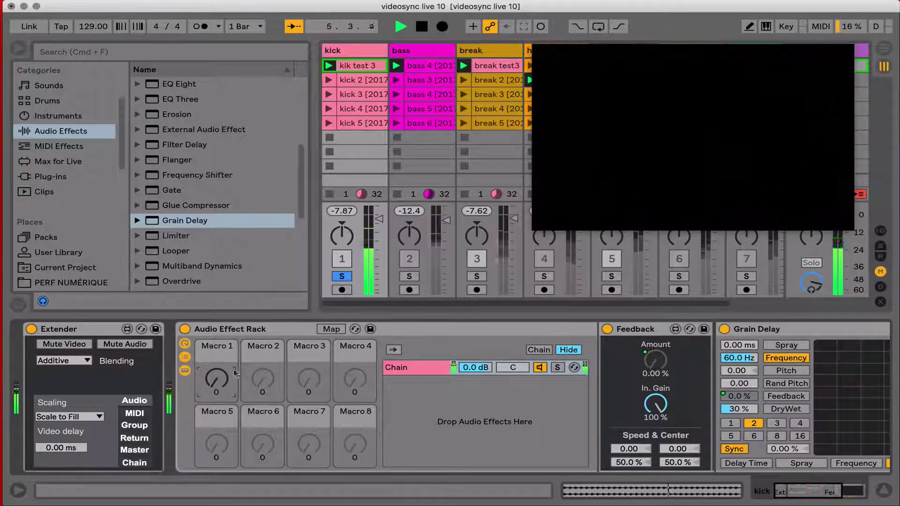
Limit Feedback Amount's Macro 1 range to a maximum of 64.1% and test the macro during playback
click(331, 328)
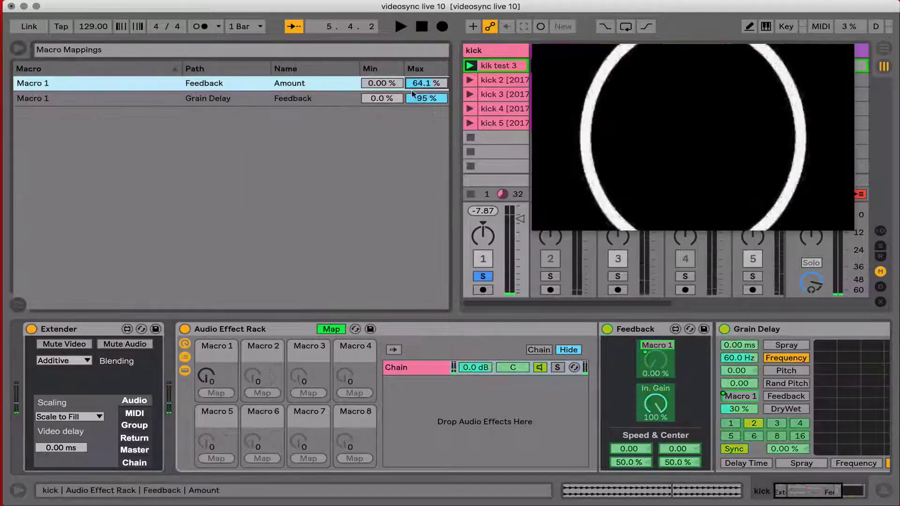
click(319, 330)
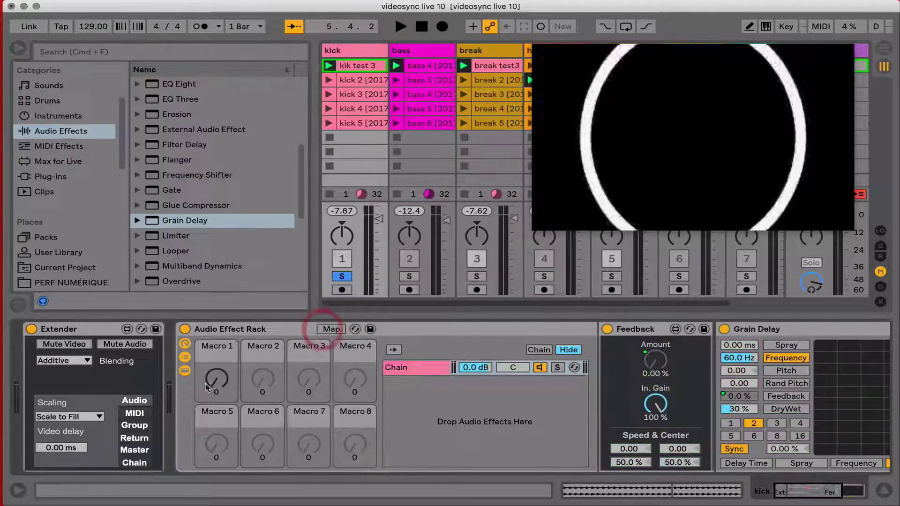
key(space)
mouse_move(217, 379)
mouse_down()
mouse_move(217, 359)
mouse_move(217, 384)
mouse_up()
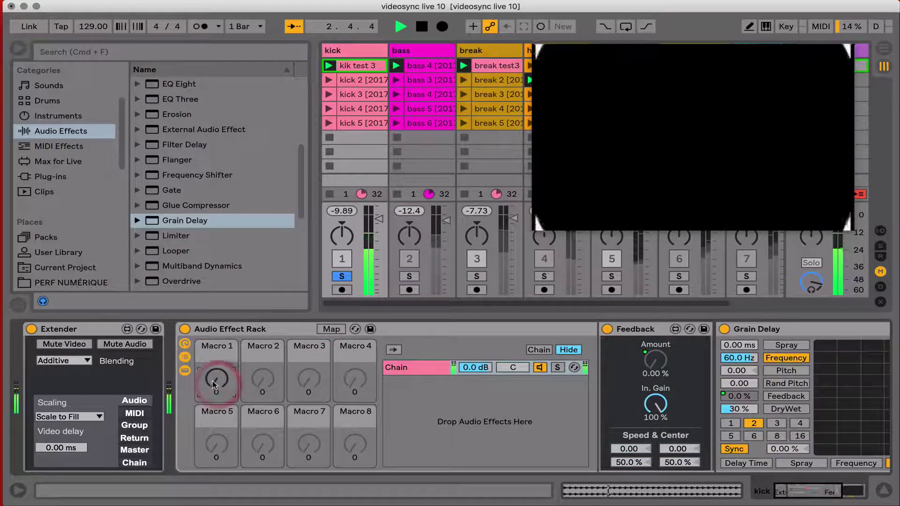
key(space)
Set Grain Delay's Dry/Wet to 0% and map it to Macro 1
drag(745, 409, 745, 422)
click(744, 398)
right_click(743, 407)
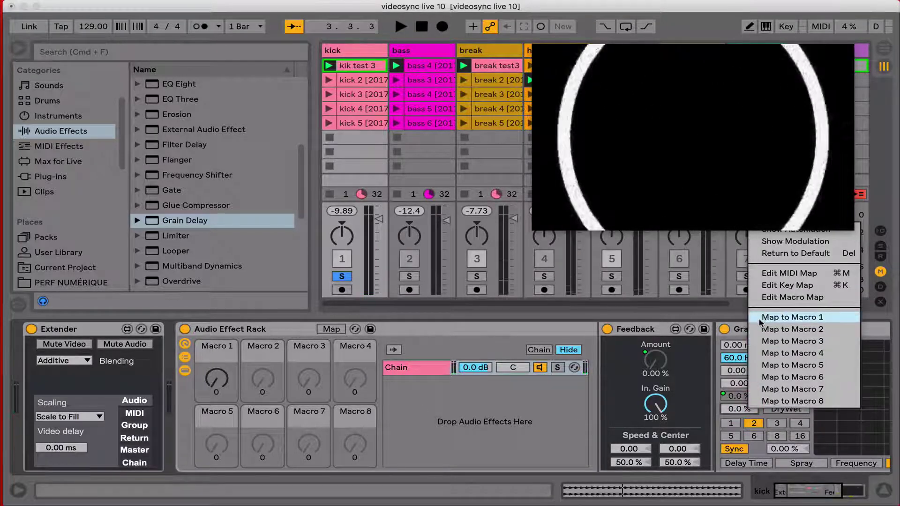
click(762, 318)
Limit the Dry/Wet mapping's maximum to 16% and test Macro 1 during playback
click(331, 329)
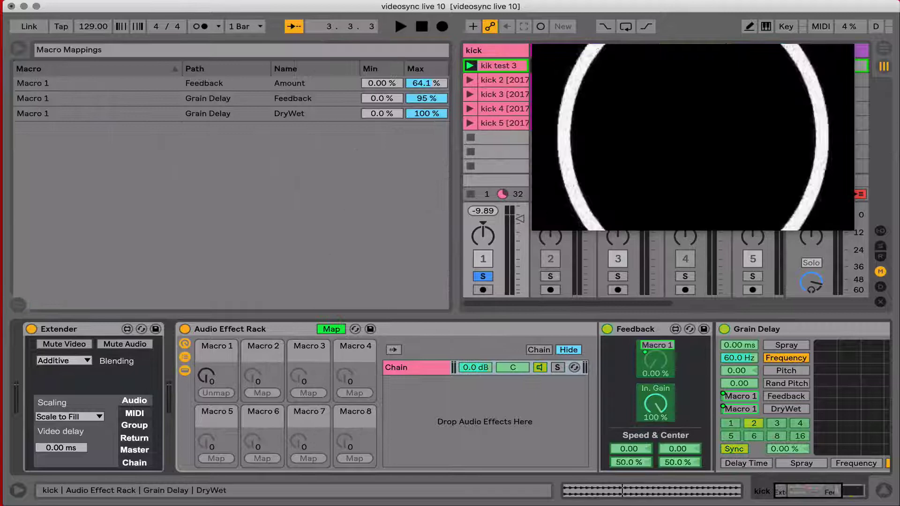
drag(426, 113, 426, 135)
click(328, 330)
key(space)
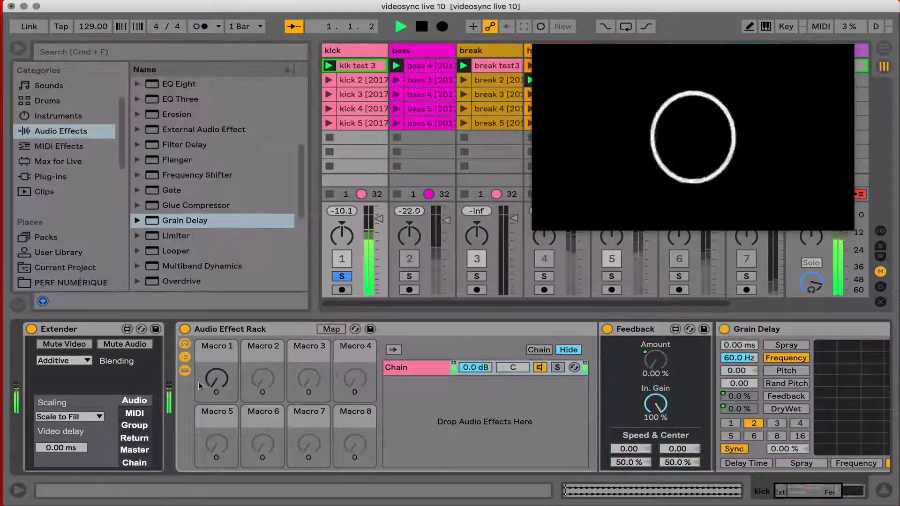
mouse_move(200, 385)
mouse_down()
mouse_move(200, 319)
mouse_move(200, 384)
mouse_up()
key(space)
Reduce the maximum of Feedback Amount's Macro 1 mapping to 32%
click(330, 329)
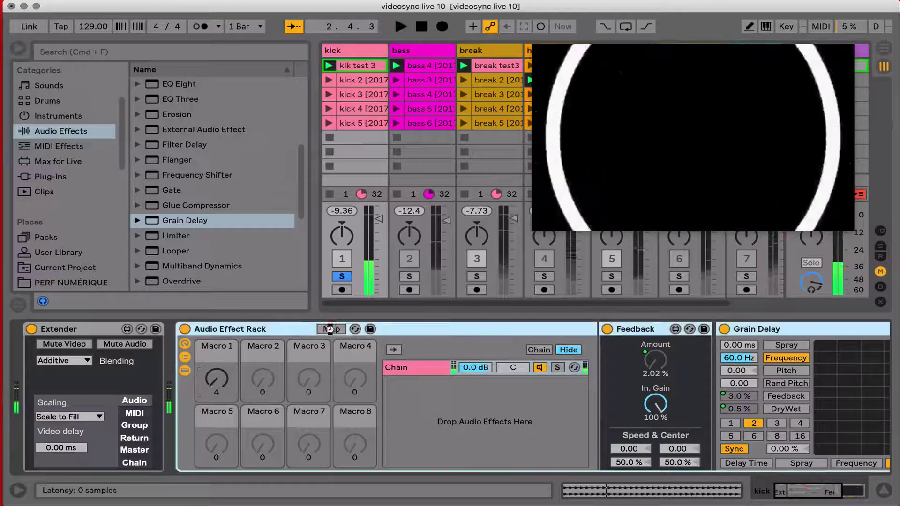
click(331, 329)
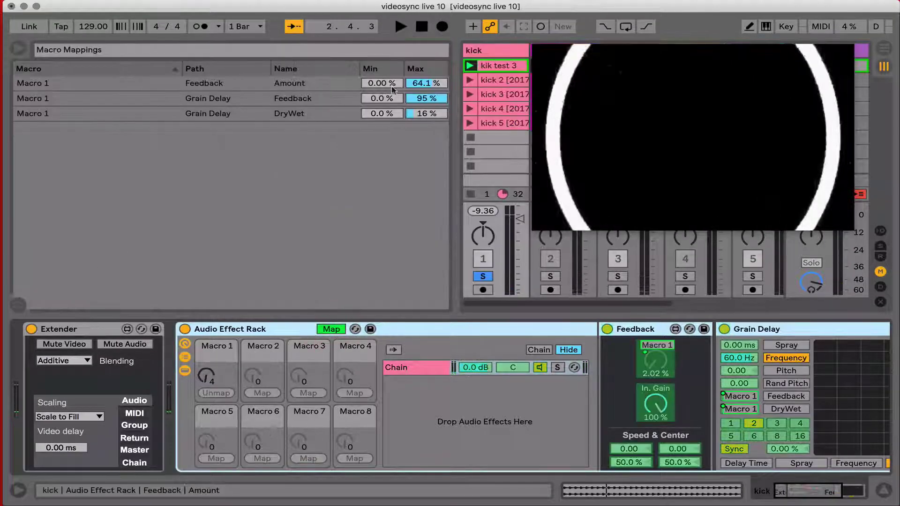
drag(412, 87, 412, 108)
click(328, 330)
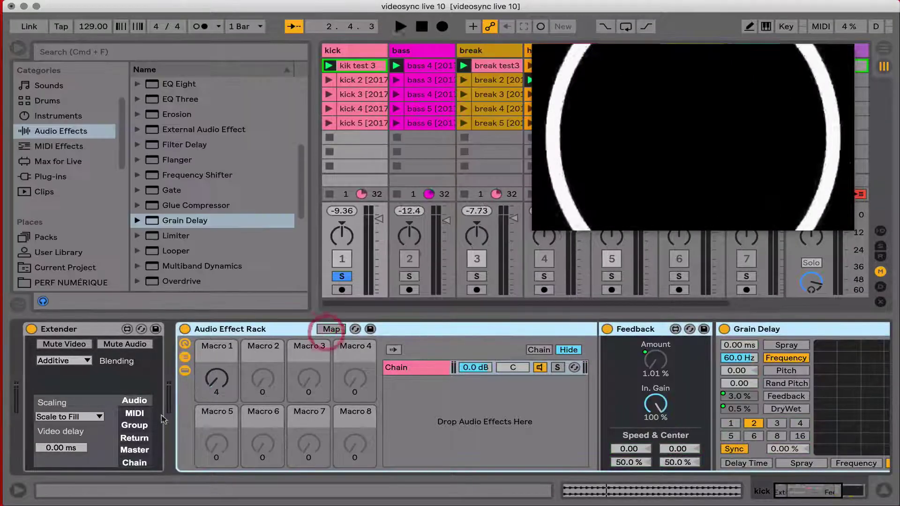
Play the kick, sweep Macro 1 up to 127 and back to 0, and stop playback
key(space)
drag(213, 378, 213, 319)
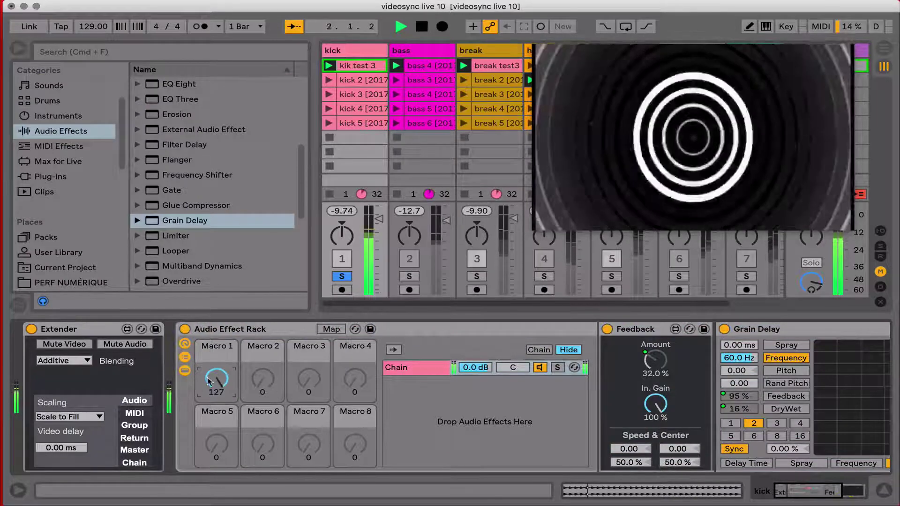
drag(210, 379, 210, 436)
key(space)
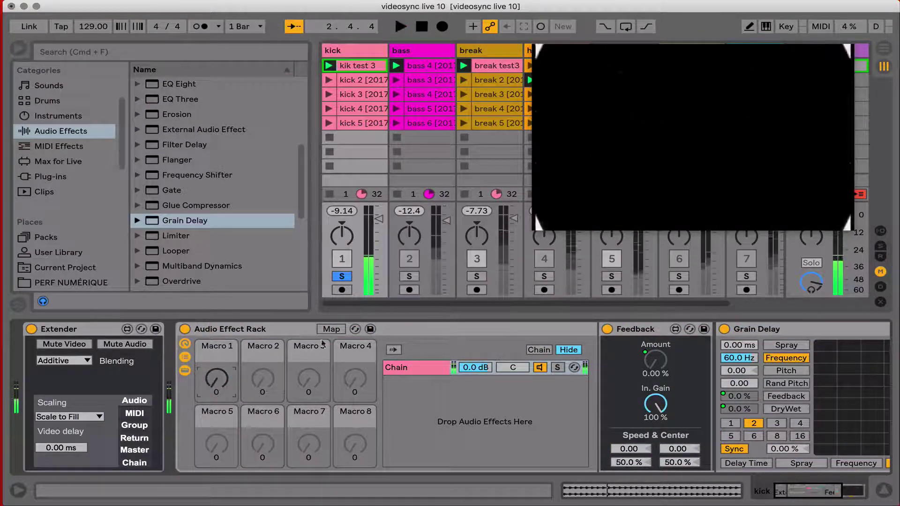
Collapse the kick track's Audio Effect Rack and move the video output window off the tracks
double_click(265, 328)
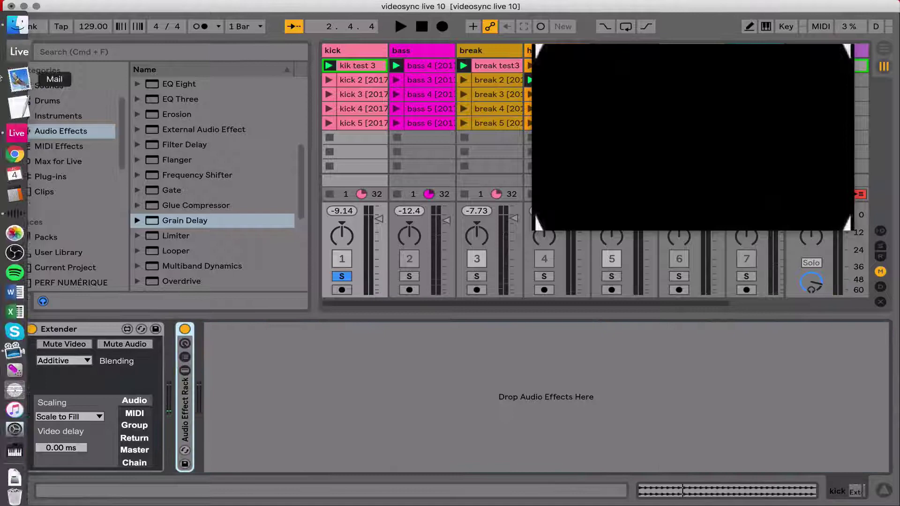
drag(586, 131, 567, 398)
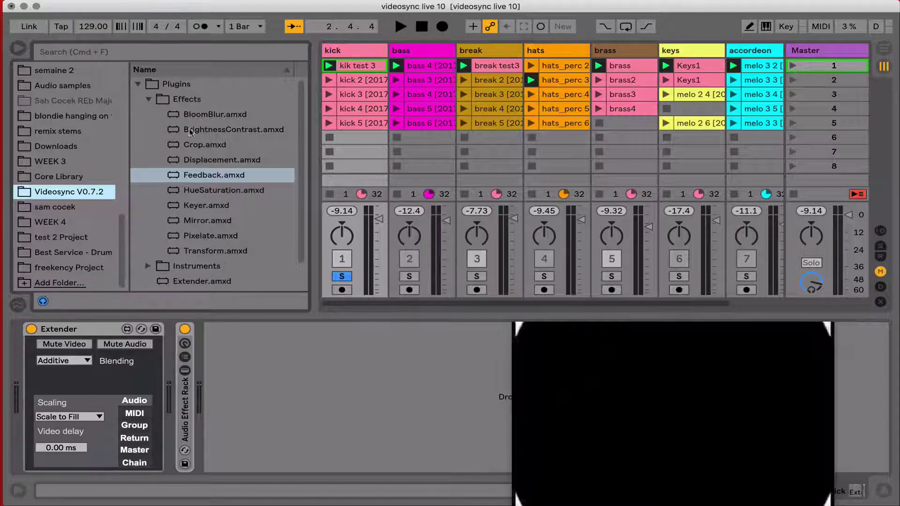
Add the Videosync Displacement effect to the kick track and move it to the brass track
click(203, 161)
drag(206, 161, 341, 138)
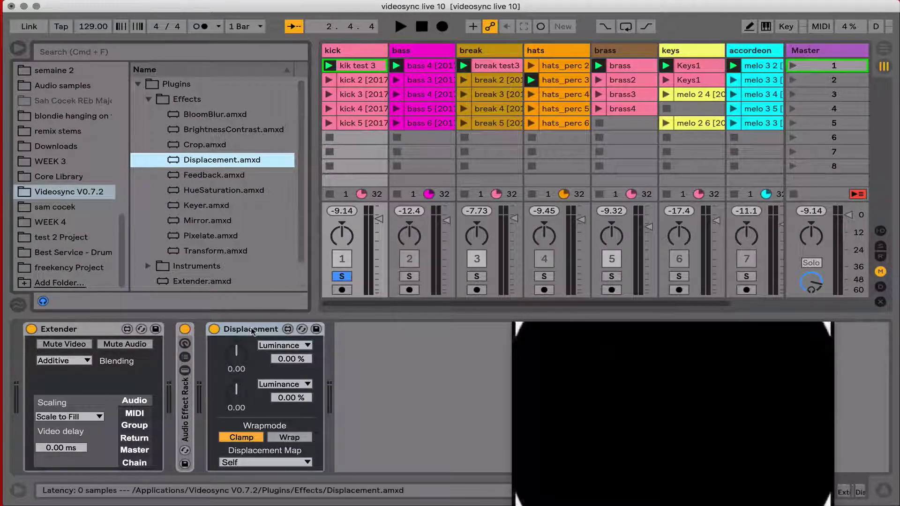
drag(253, 330, 395, 333)
drag(596, 210, 598, 212)
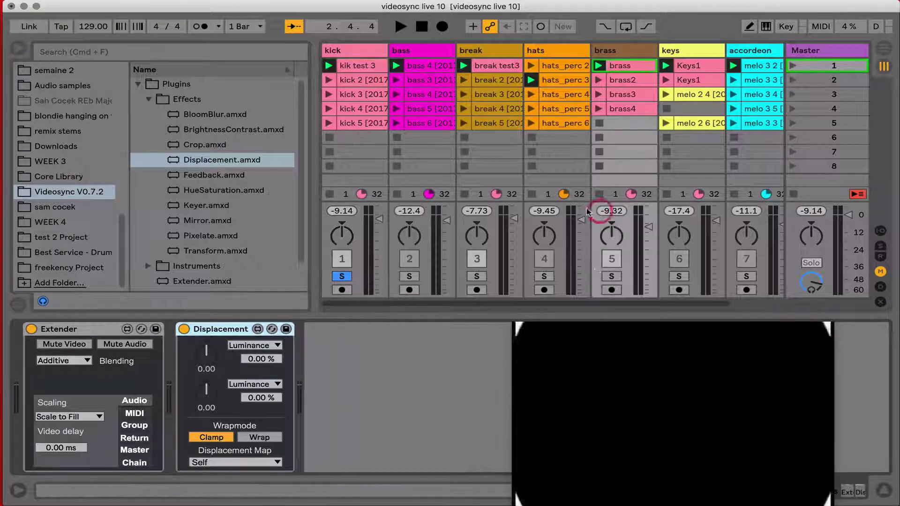
Solo the brass track, preview it briefly, and set its Displacement Map to kick
click(609, 275)
key(space)
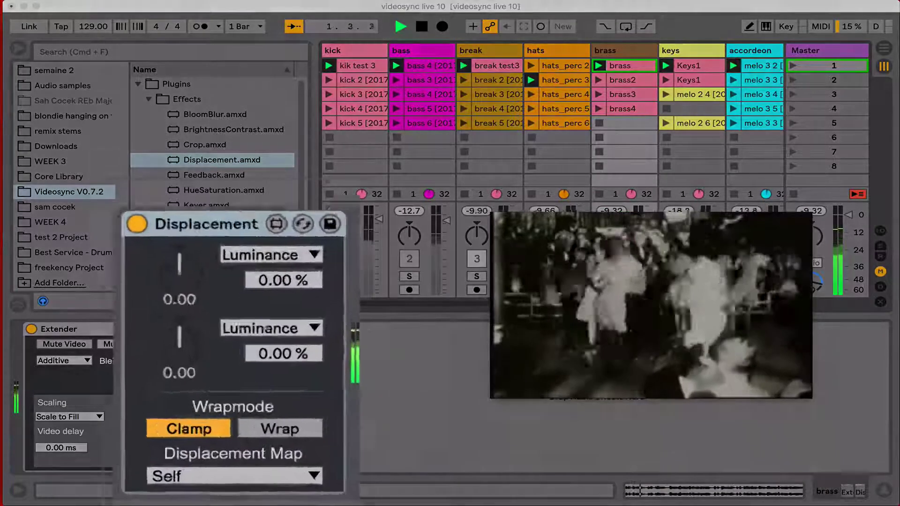
click(243, 345)
click(173, 250)
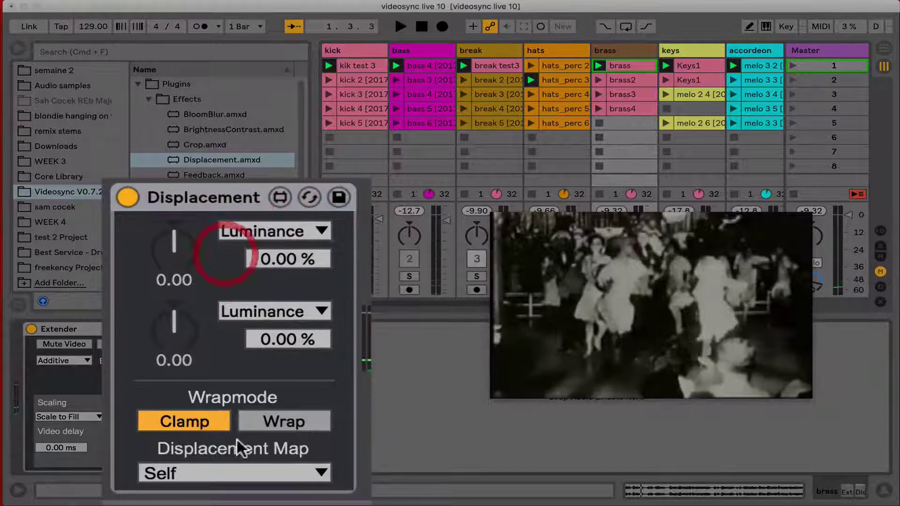
click(203, 473)
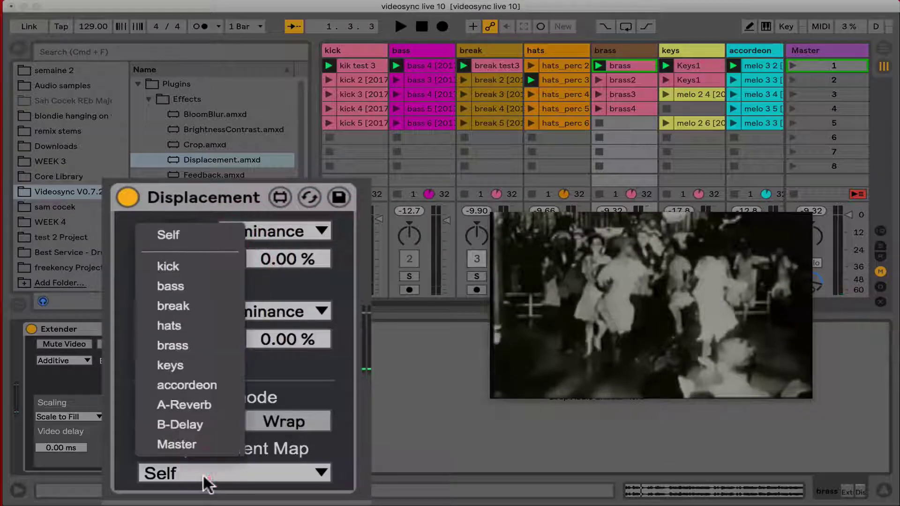
click(195, 265)
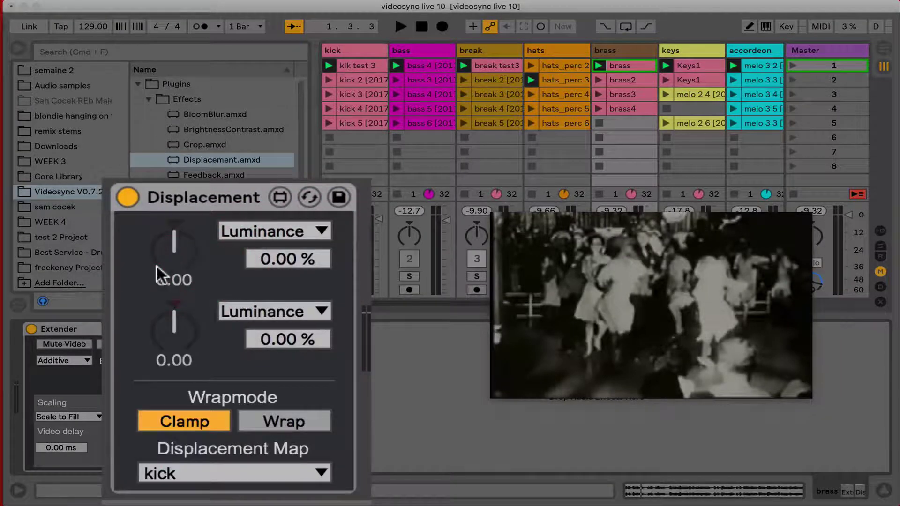
Play the set and switch Displacement's Wrapmode to Wrap and back to Clamp
key(space)
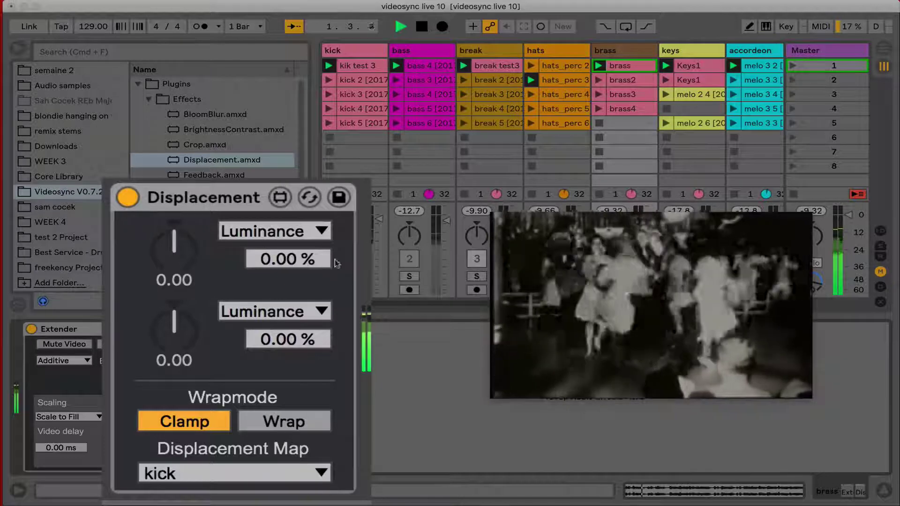
click(652, 305)
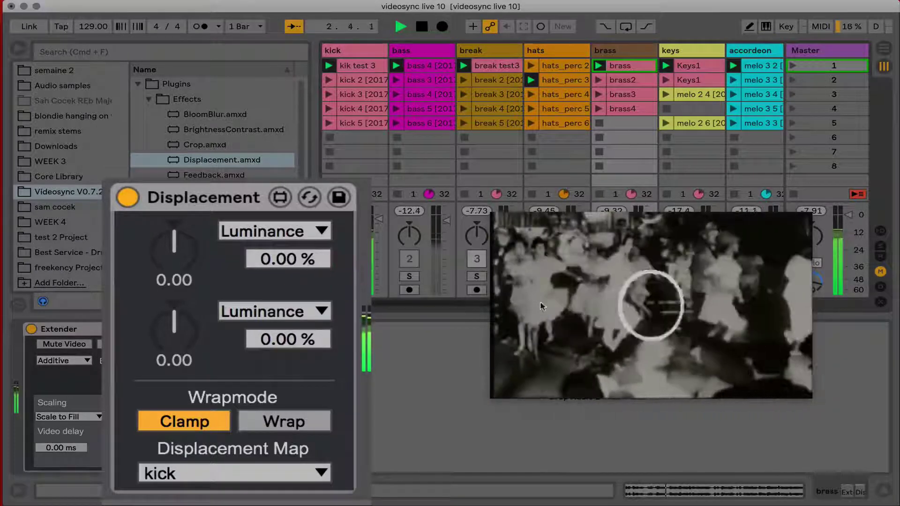
click(263, 420)
click(176, 416)
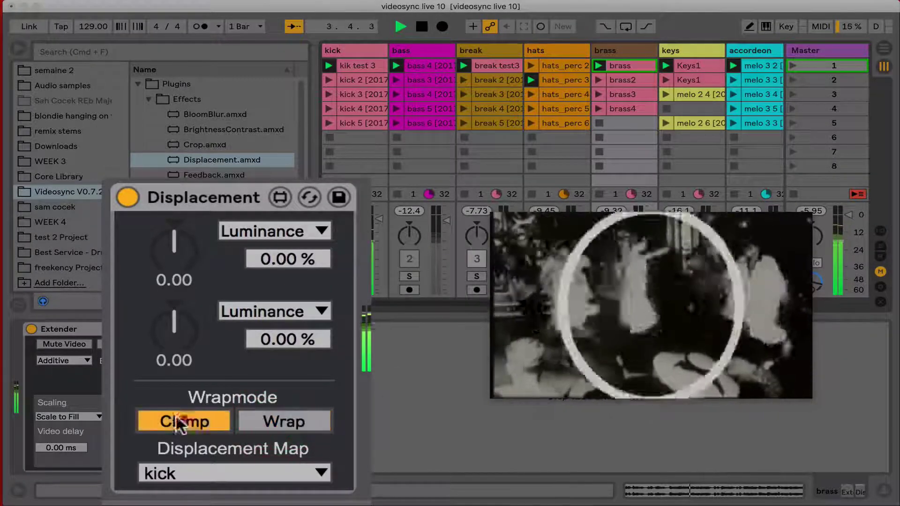
During playback, set the brass Displacement's X offset to 72.44 at 18.9 % amount, Y offset to 26.77 at 35.4 %, and Wrapmode to Wrap
drag(209, 363, 187, 319)
drag(263, 339, 275, 290)
key(space)
drag(211, 358, 212, 335)
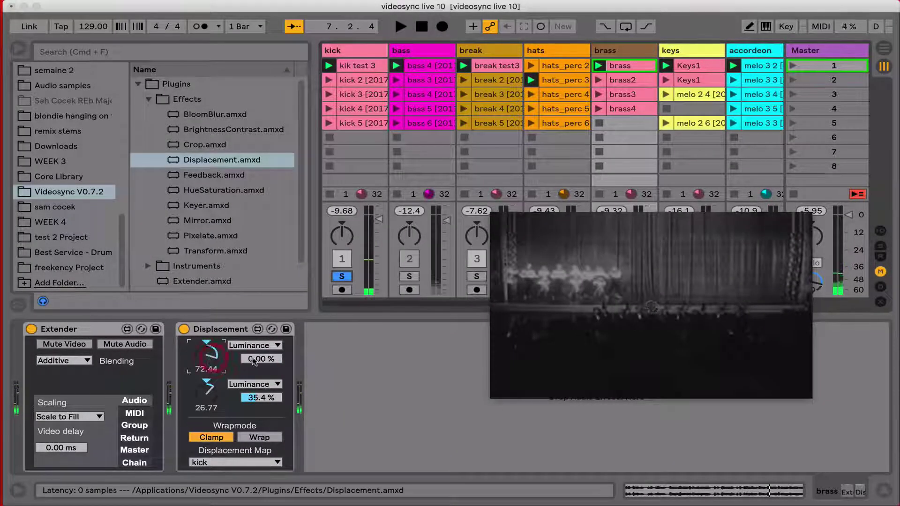
key(space)
mouse_move(254, 361)
mouse_down()
mouse_move(257, 295)
mouse_move(257, 343)
mouse_up()
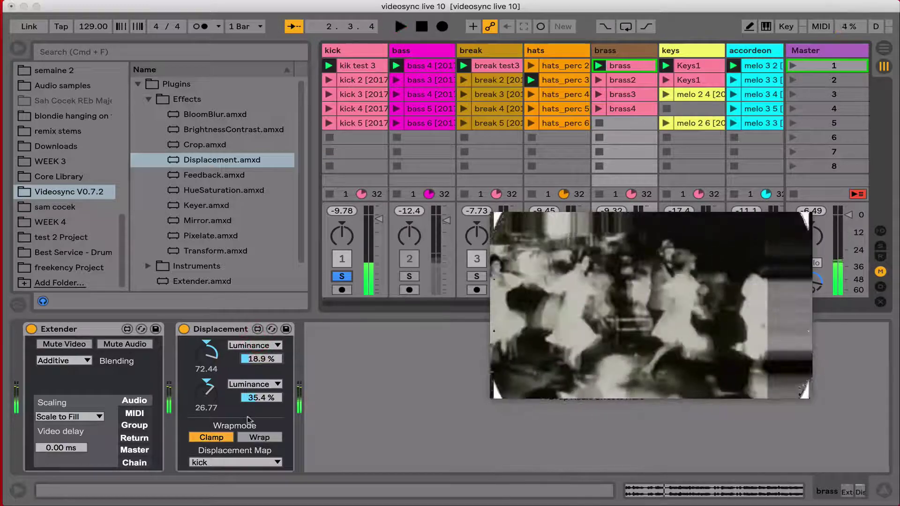
click(252, 437)
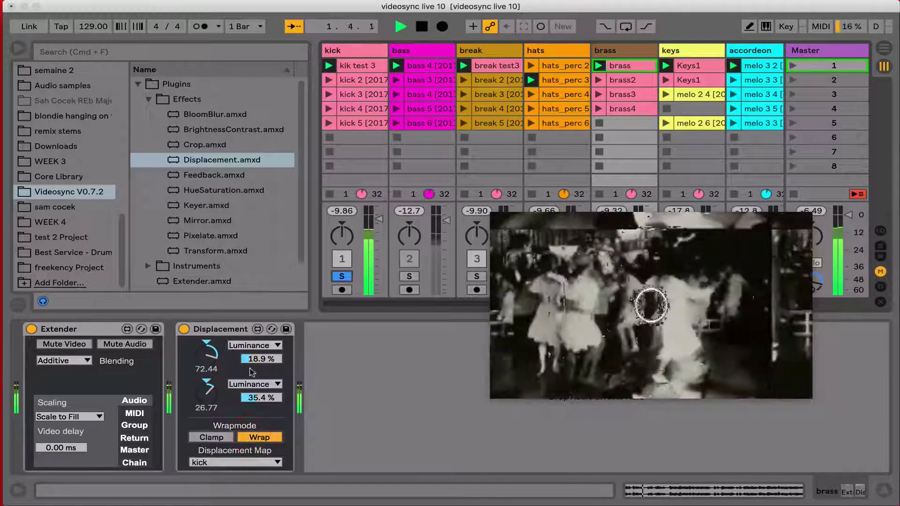
key(space)
Find Envelope Follower among the Max for Live audio effects and add it to the kick track after the Audio Effect Rack
scroll(53, 169, up, 10)
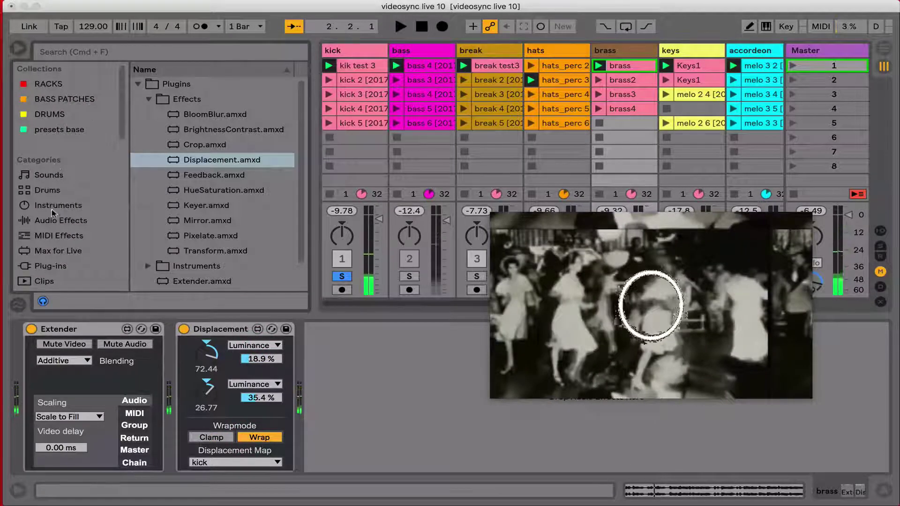
click(49, 250)
click(137, 84)
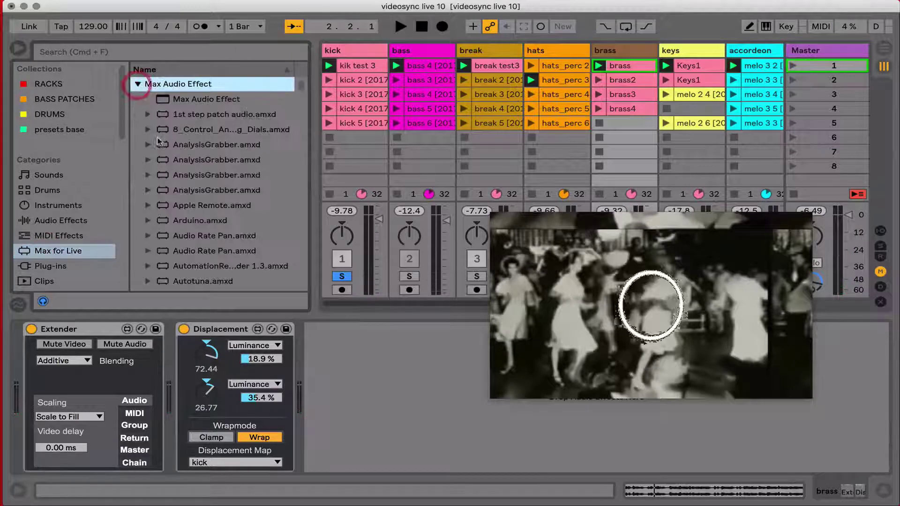
scroll(159, 171, down, 15)
scroll(159, 171, down, 5)
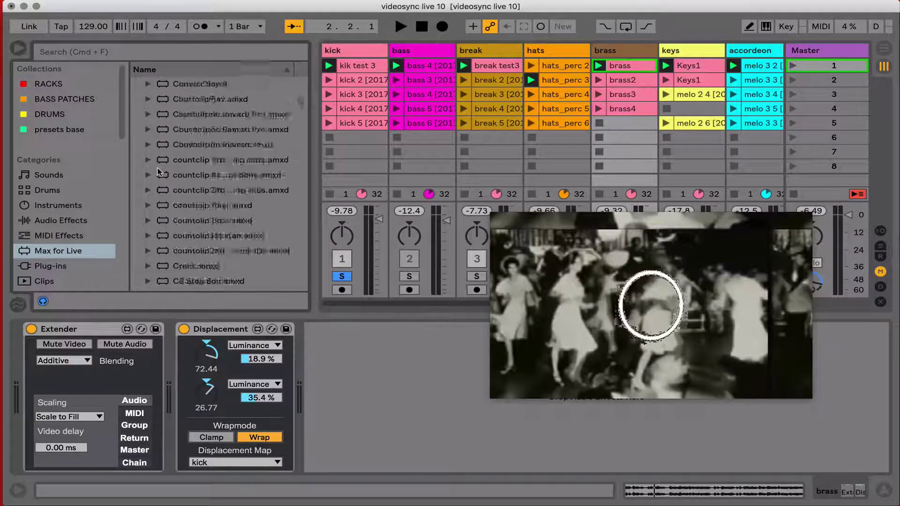
scroll(167, 174, down, 15)
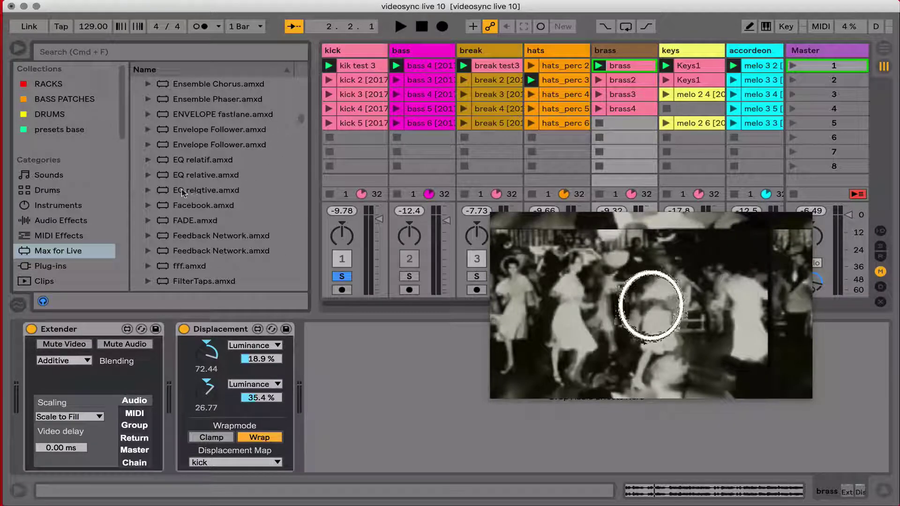
drag(195, 130, 354, 407)
Map the kick's Envelope Follower to the Wrapmode of the brass track's Displacement and hide the browser
click(239, 348)
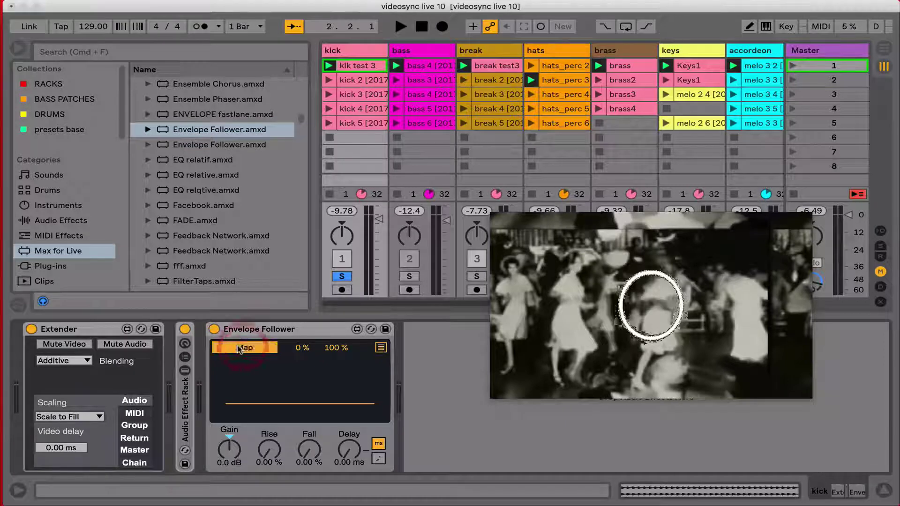
click(623, 65)
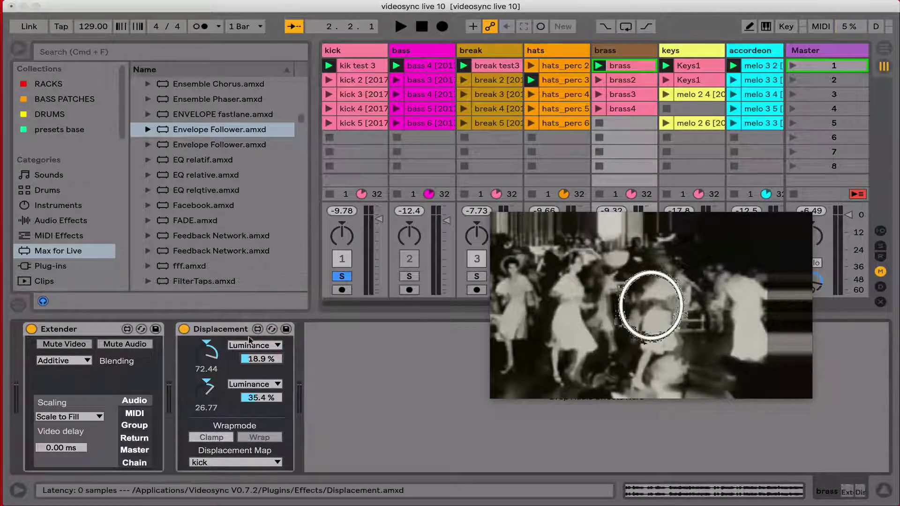
click(15, 49)
click(73, 46)
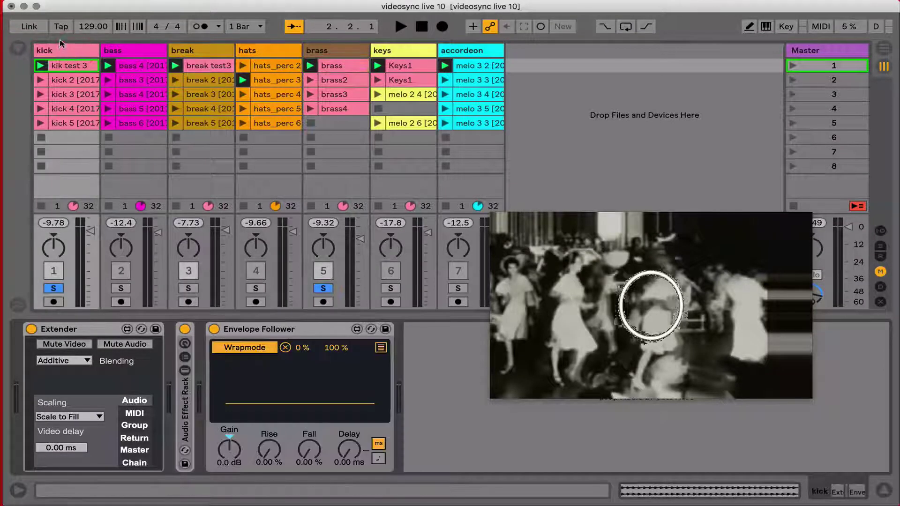
Play the set, raise the Envelope Follower's Gain to 25 dB, and check the Displacement device on the brass track
key(space)
mouse_move(240, 430)
mouse_down()
mouse_move(241, 398)
mouse_move(240, 415)
mouse_up()
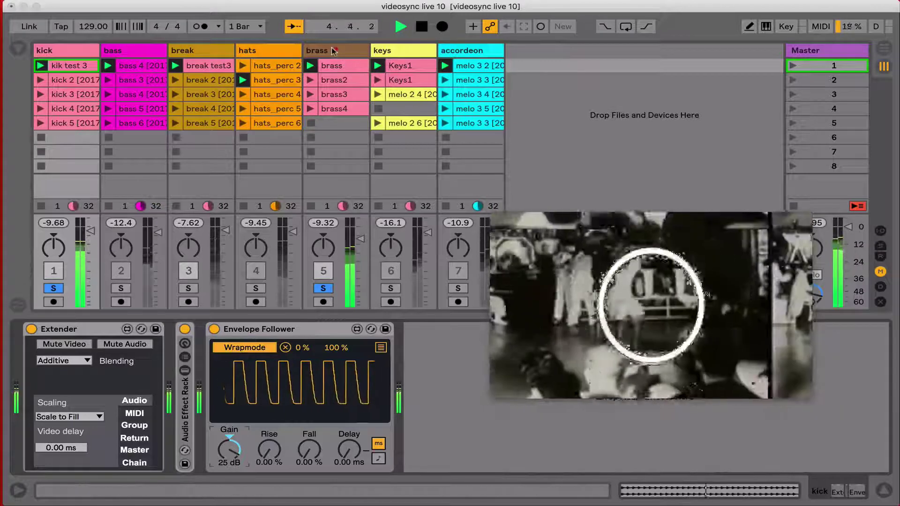
click(335, 65)
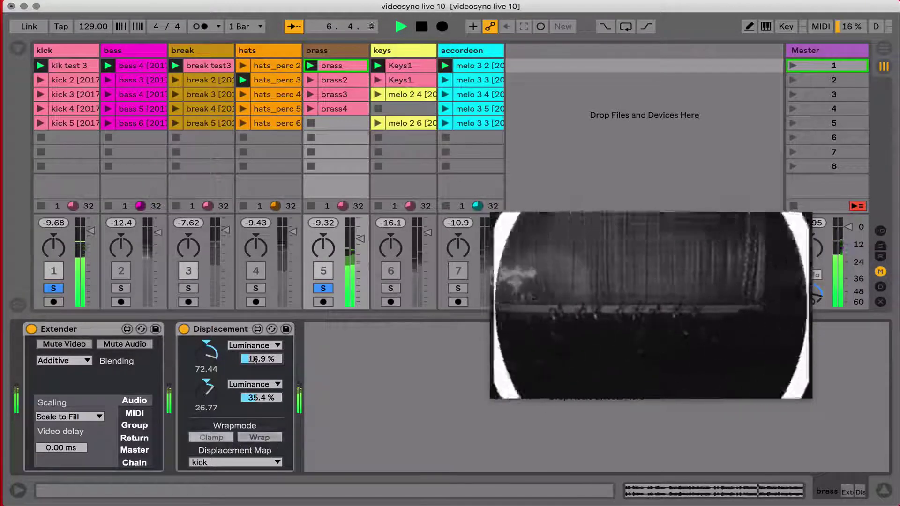
Remove the Envelope Follower's Wrapmode mapping, map it to the brass Displacement's XOffset instead, and preview the result
click(79, 52)
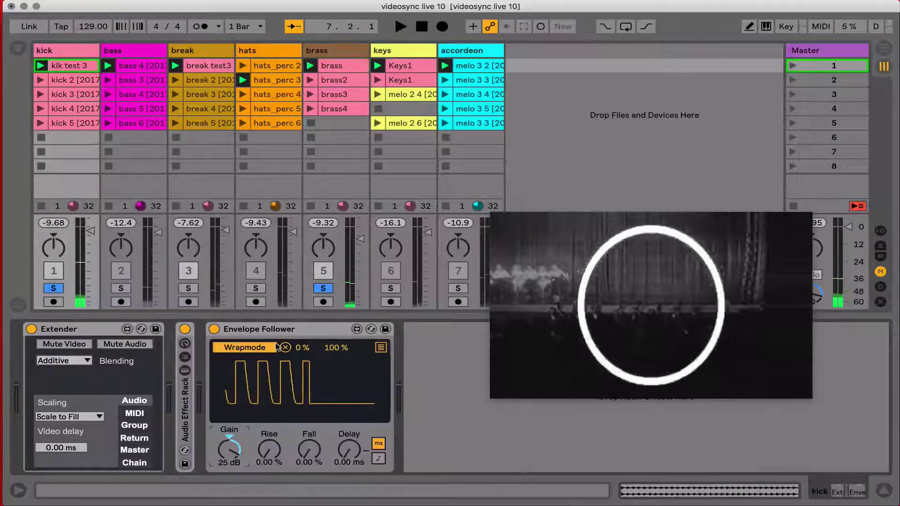
click(284, 347)
click(333, 50)
key(space)
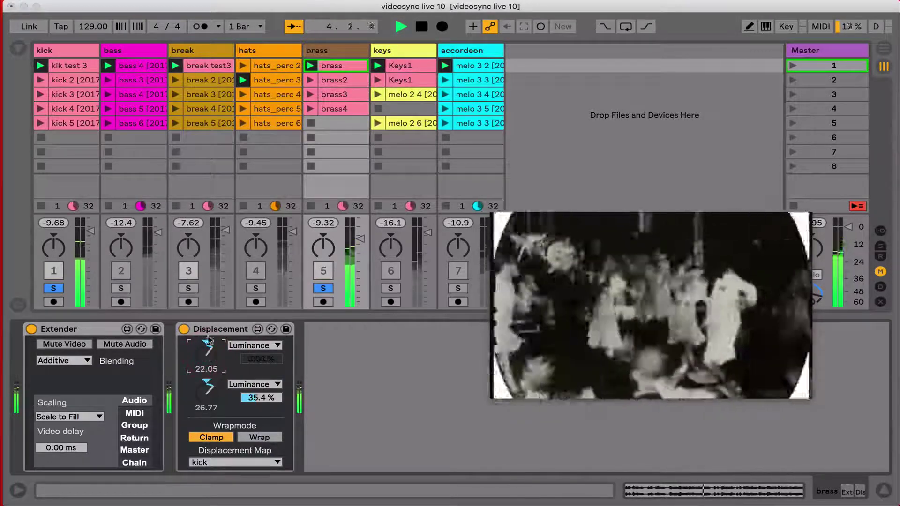
Replace the Envelope Follower's XOffset mapping with the brass Displacement's X Amount and play the set
click(61, 54)
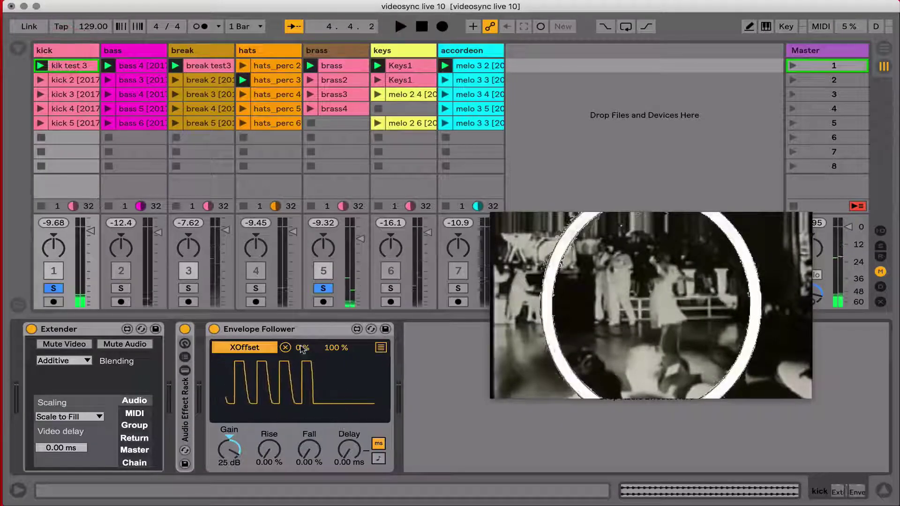
click(285, 348)
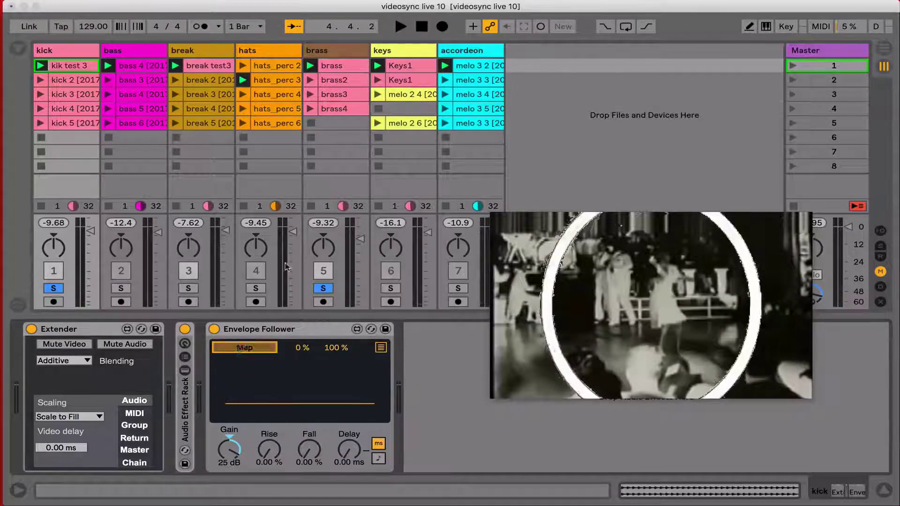
click(337, 53)
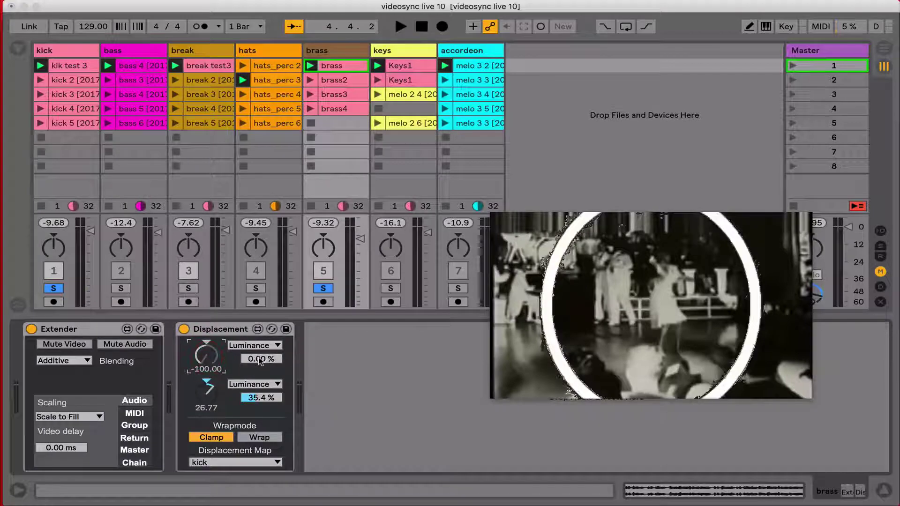
key(space)
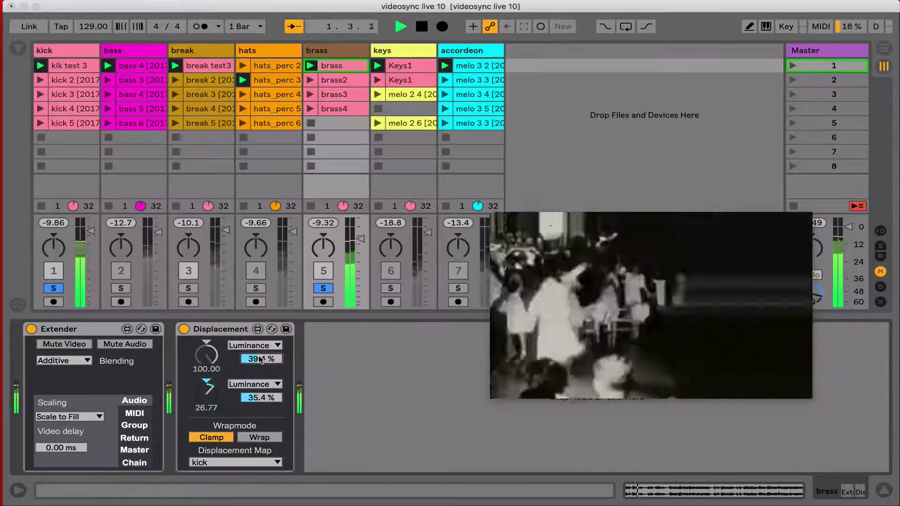
Lower the Gain of the kick track's Envelope Follower to 9.6 dB and stop playback
click(50, 52)
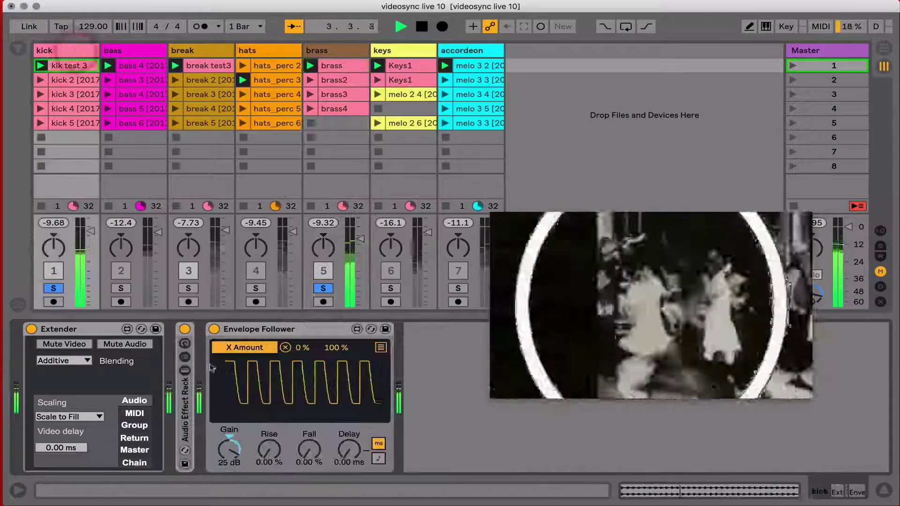
drag(231, 451, 233, 462)
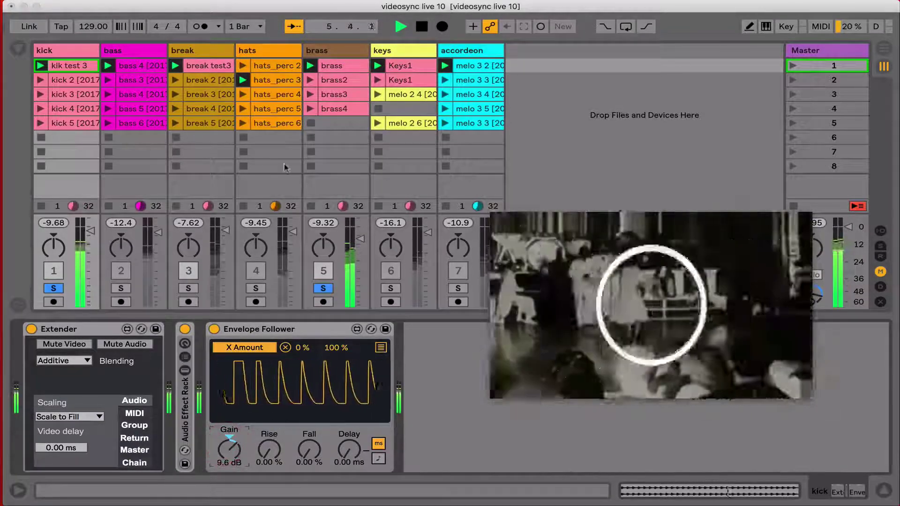
click(66, 50)
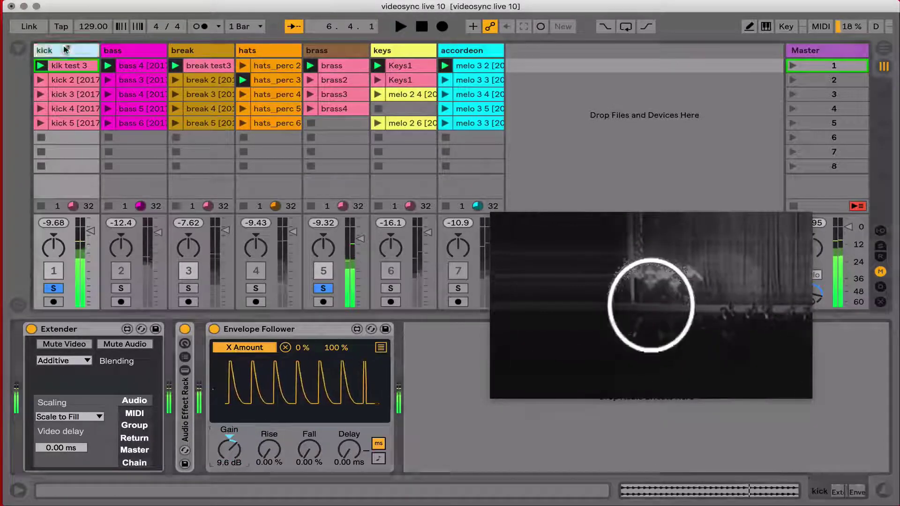
Add Beat Repeat before the kick track's Envelope Follower and set its Interval to 1/4 and Grid to 1 Bar while playing
click(18, 47)
click(61, 220)
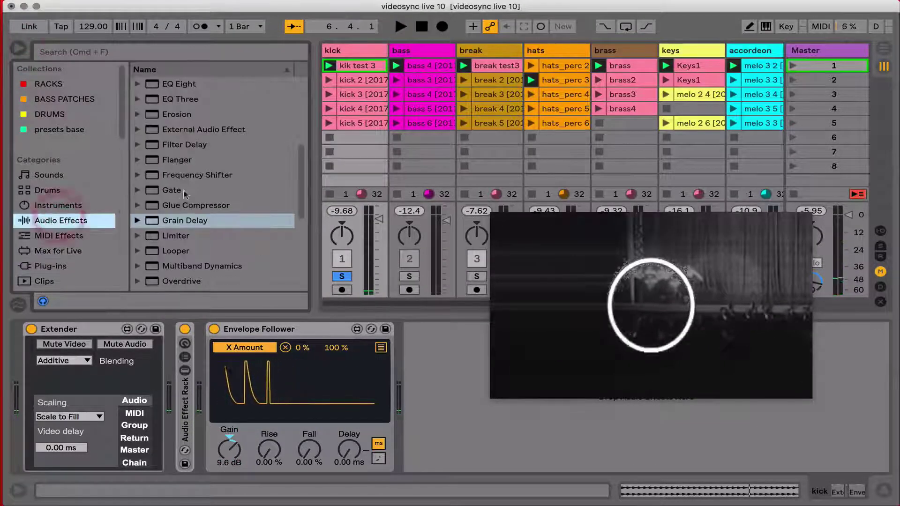
scroll(173, 143, up, 5)
drag(174, 130, 217, 413)
key(space)
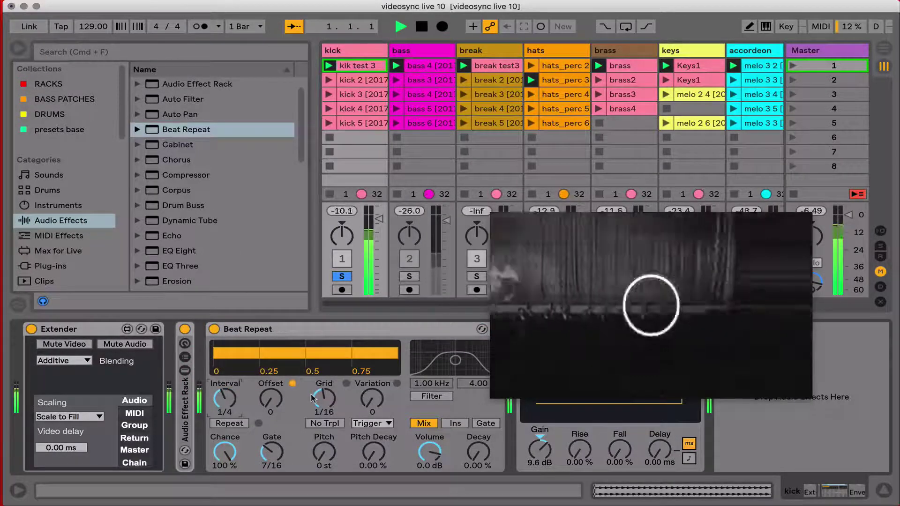
mouse_move(324, 399)
mouse_down()
mouse_move(324, 382)
mouse_move(324, 410)
mouse_move(324, 380)
mouse_move(317, 399)
mouse_up()
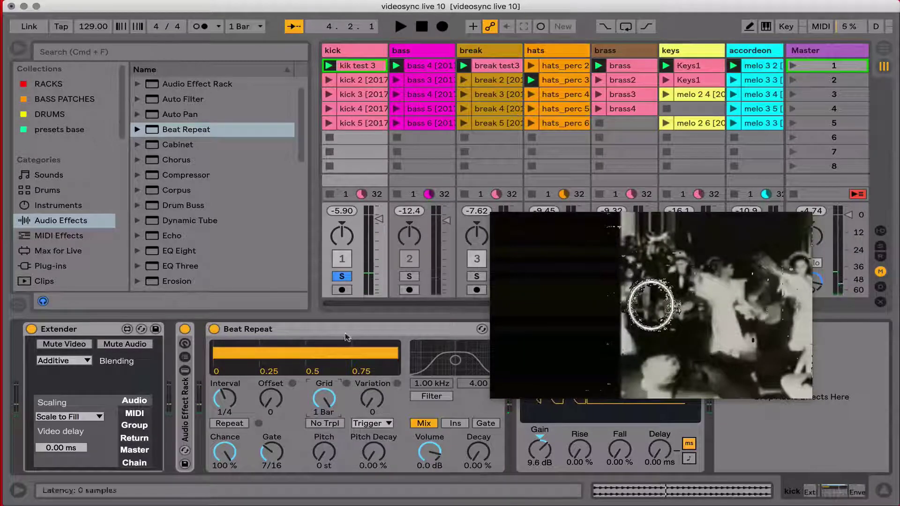
Turn off Beat Repeat on the kick track and collapse both Beat Repeat and Envelope Follower
click(214, 329)
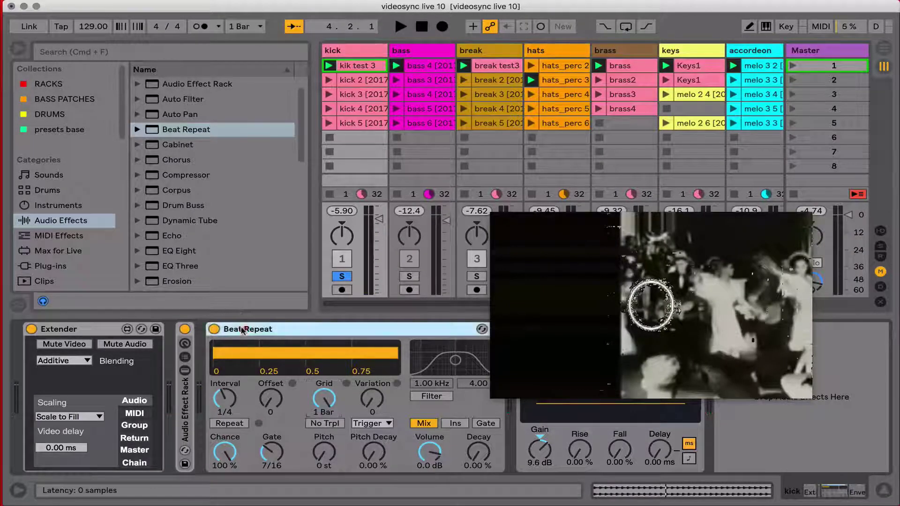
double_click(256, 329)
double_click(306, 330)
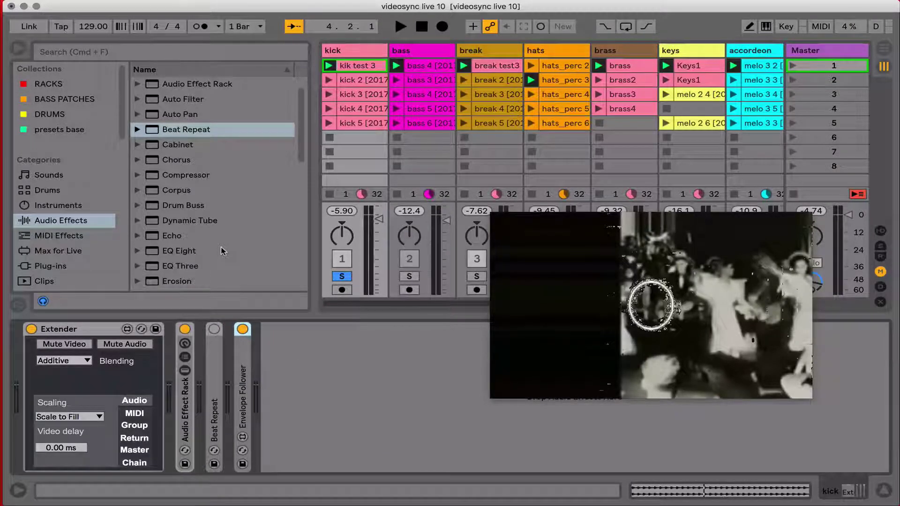
Move the video output window off the mixer and show the Videosync V0.7.2 folder in the browser
drag(596, 283, 532, 398)
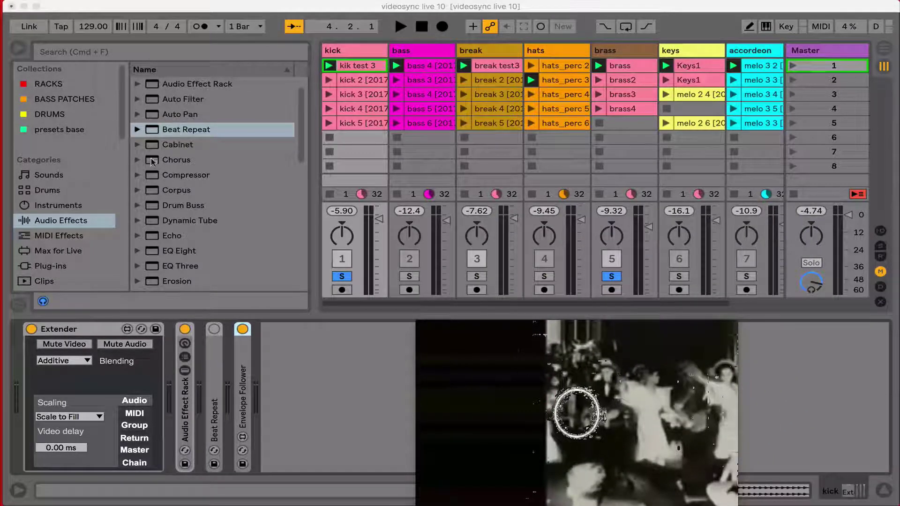
scroll(36, 206, down, 10)
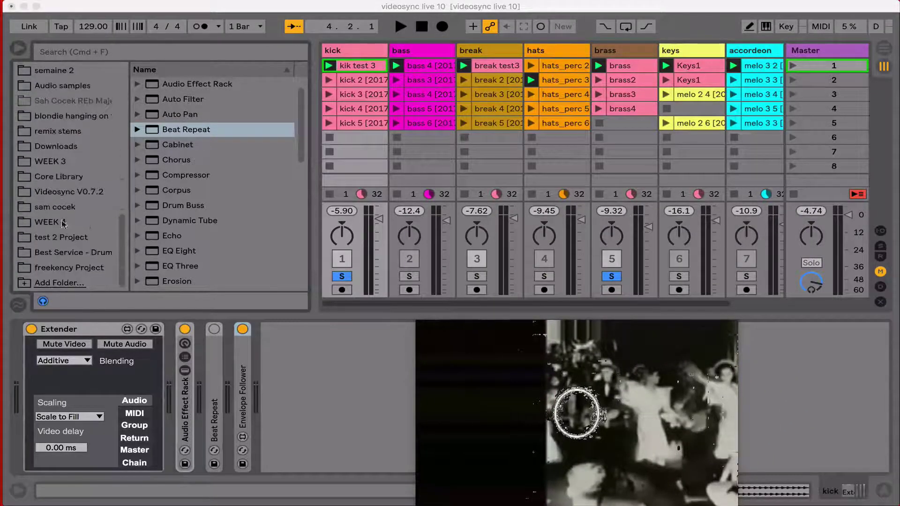
click(47, 191)
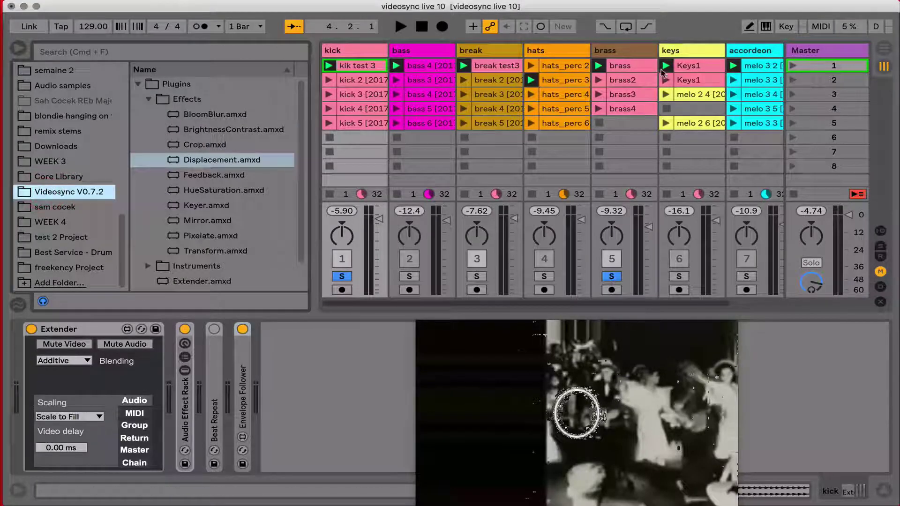
Insert two MIDI tracks after the accordeon track
scroll(660, 65, right, 2)
click(656, 50)
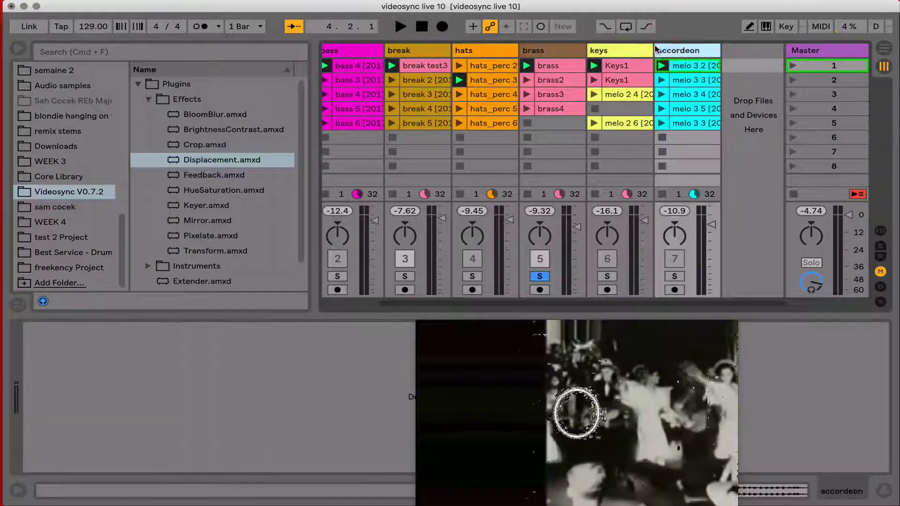
key(super+shift+t)
key(super+shift+t)
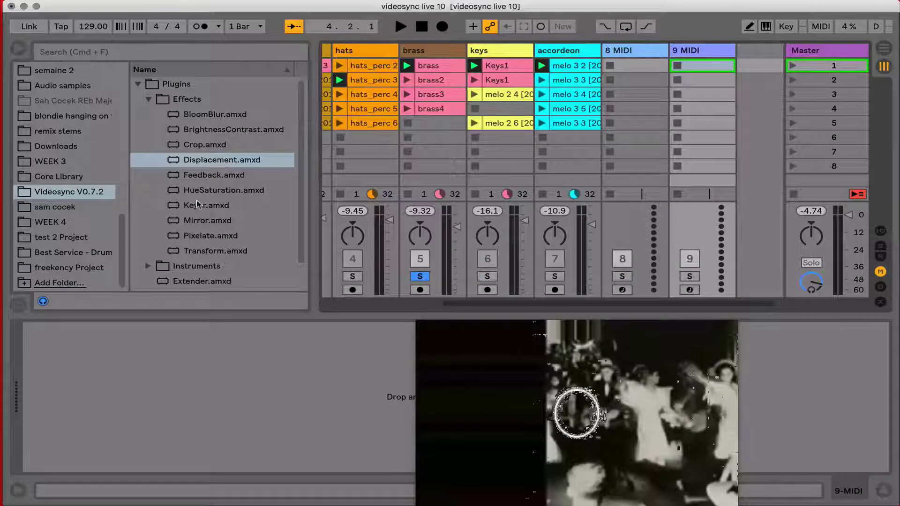
Add Videosync's Simpler Beta instrument to the 8 MIDI track and group it to a Drum Rack
click(148, 99)
click(148, 114)
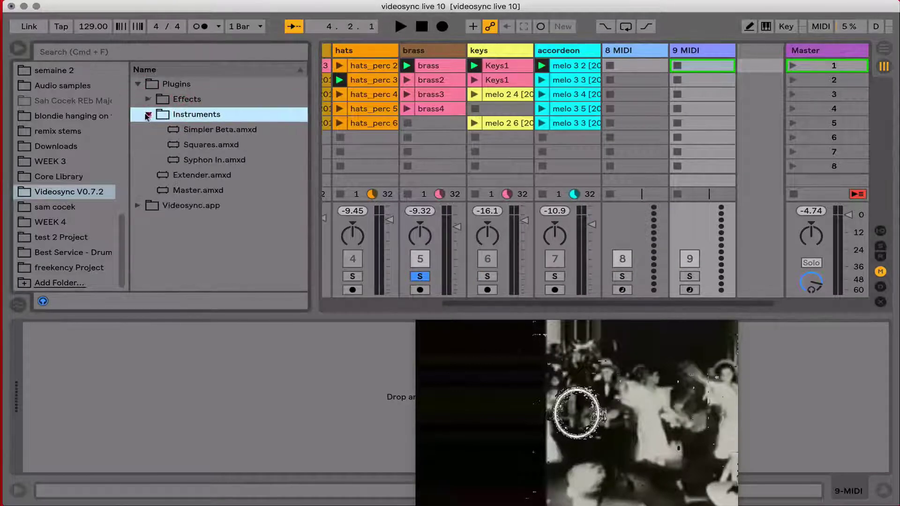
drag(210, 131, 619, 126)
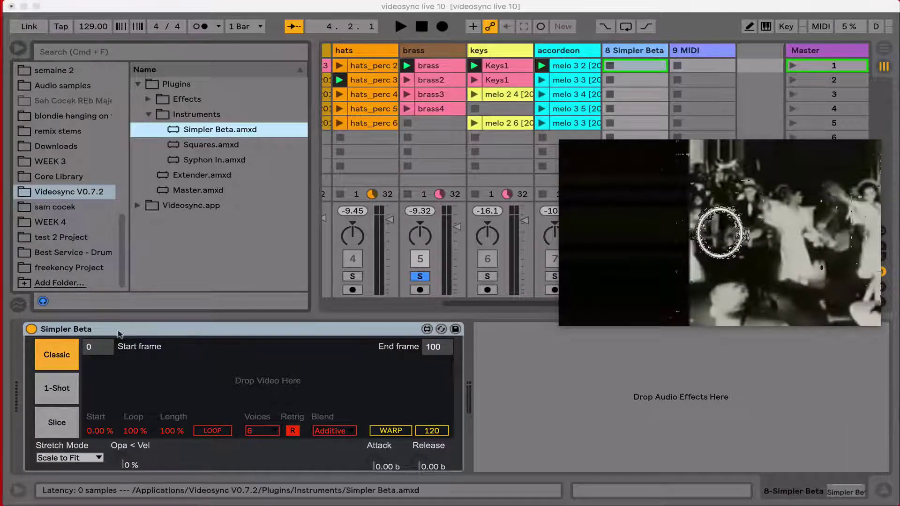
right_click(153, 330)
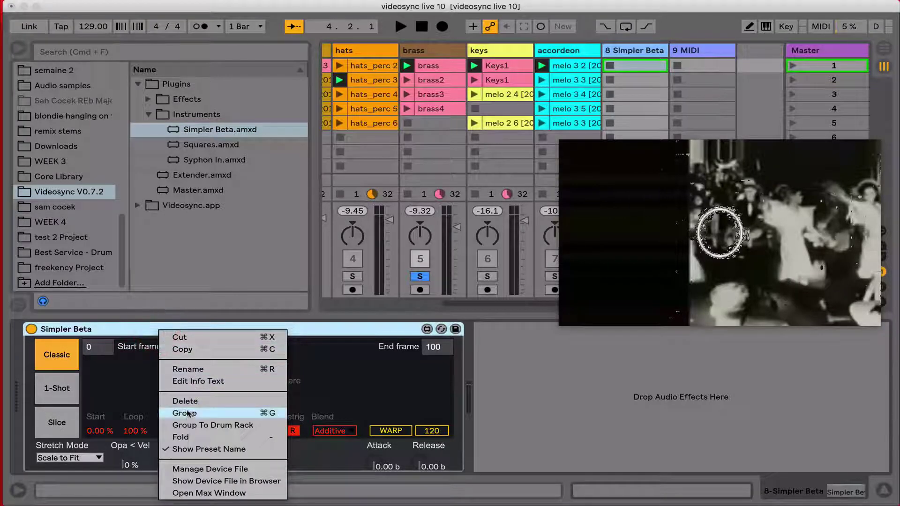
click(191, 425)
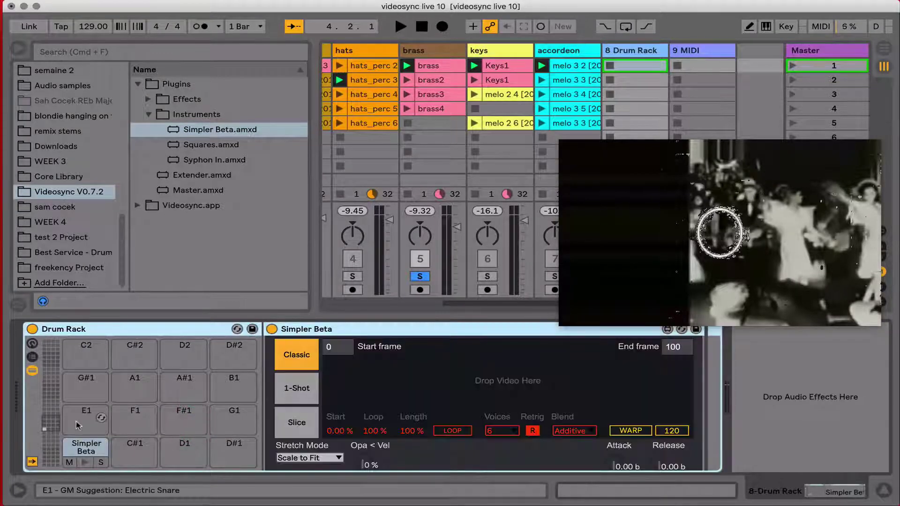
Copy the Simpler Beta pad onto C#1, D1 and D#1, and load Folding Square.mov from Core Library's Shapes folder into the D1 pad
drag(86, 447, 220, 447)
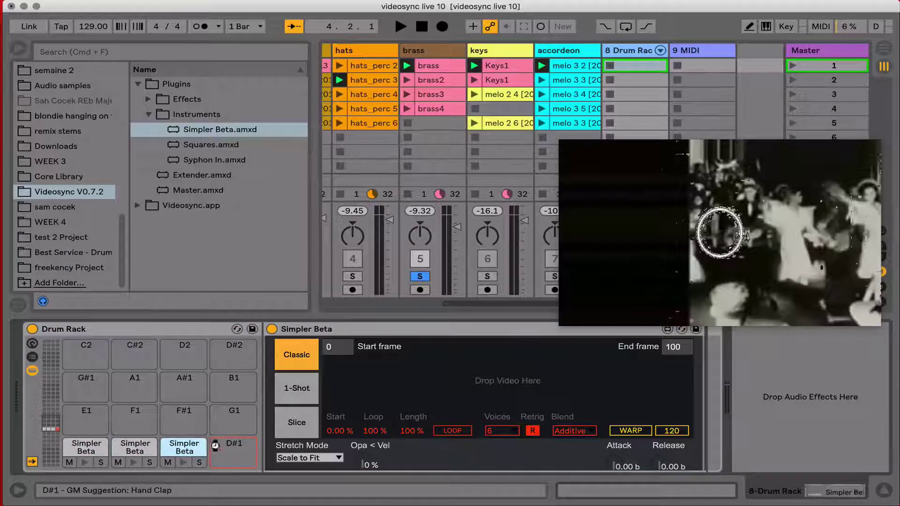
click(53, 178)
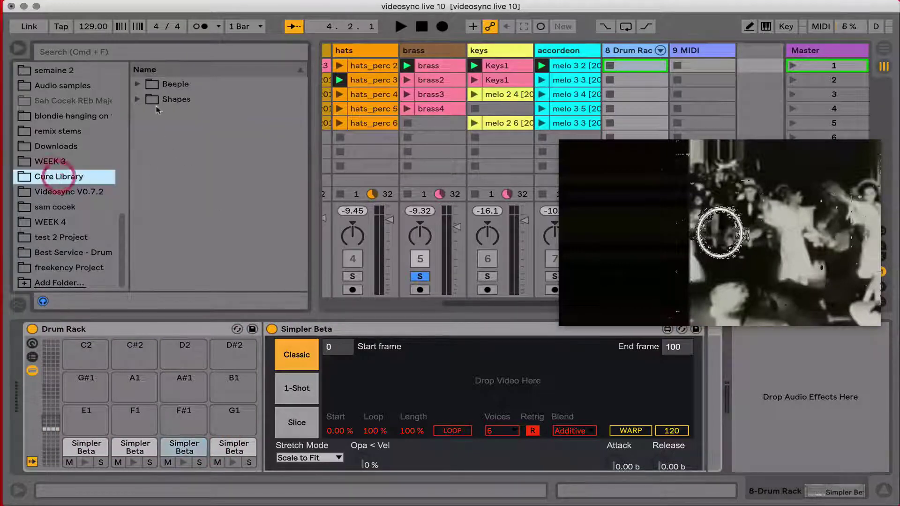
click(165, 104)
drag(190, 114, 417, 375)
Load HardWave1.mov into the D#1 pad's Simpler Beta and ShrinkingSquare.mov into the one on C#1
click(231, 445)
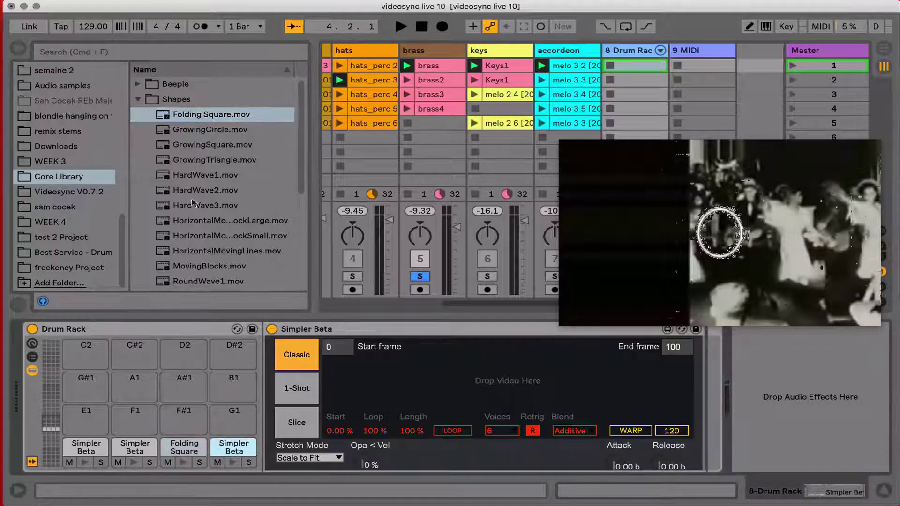
double_click(202, 175)
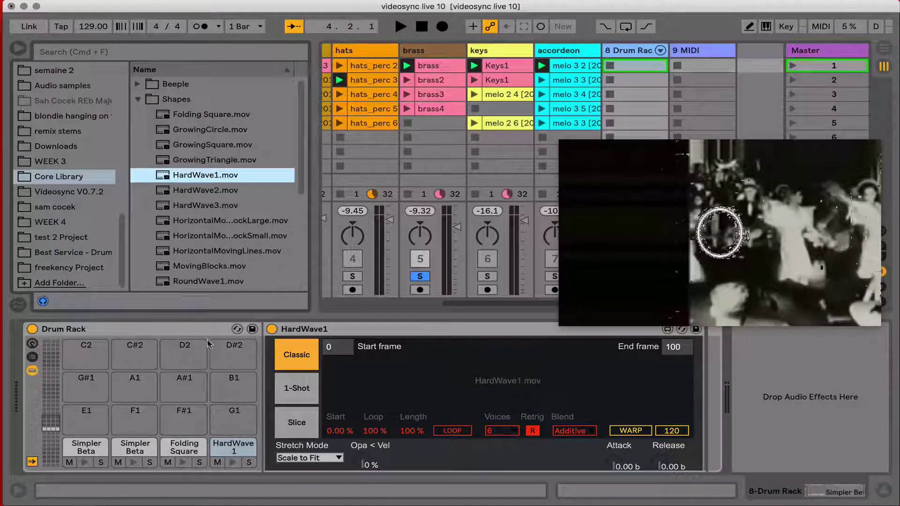
click(135, 447)
scroll(190, 242, down, 5)
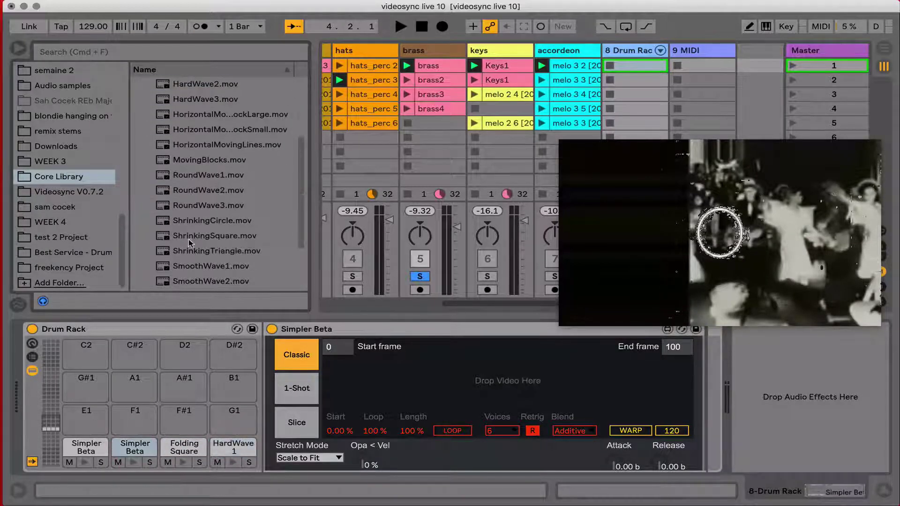
drag(190, 243, 265, 370)
drag(347, 365, 349, 368)
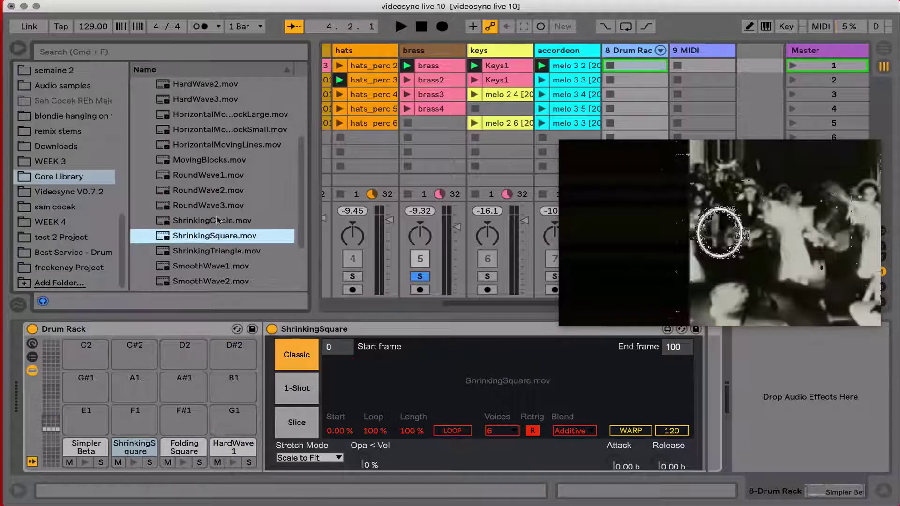
Load SomeMovingBlocks.mov from the Shapes folder into the Simpler Beta on the C1 pad
click(86, 447)
scroll(212, 252, down, 2)
double_click(202, 265)
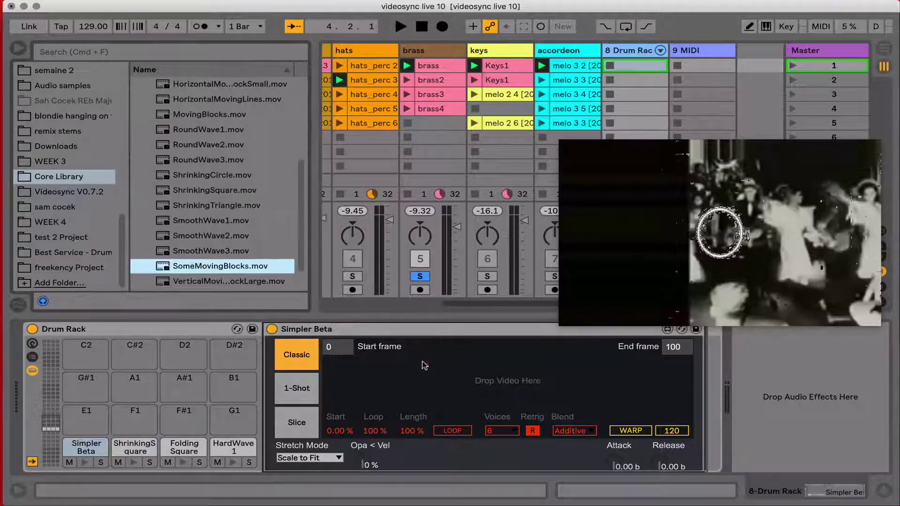
Load Selector Kit Warm.adg from the presets base collection onto the 9 MIDI track and move the video output window clear of the MIDI tracks
click(14, 48)
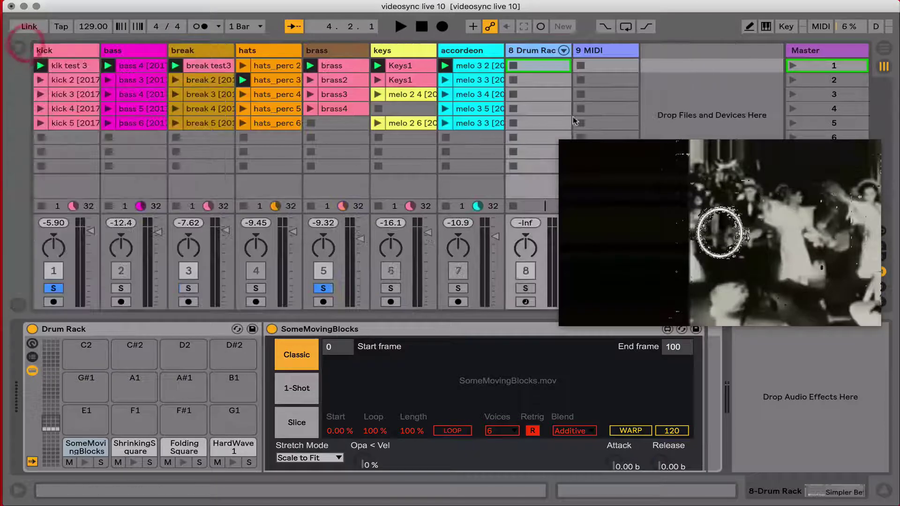
drag(649, 224, 220, 135)
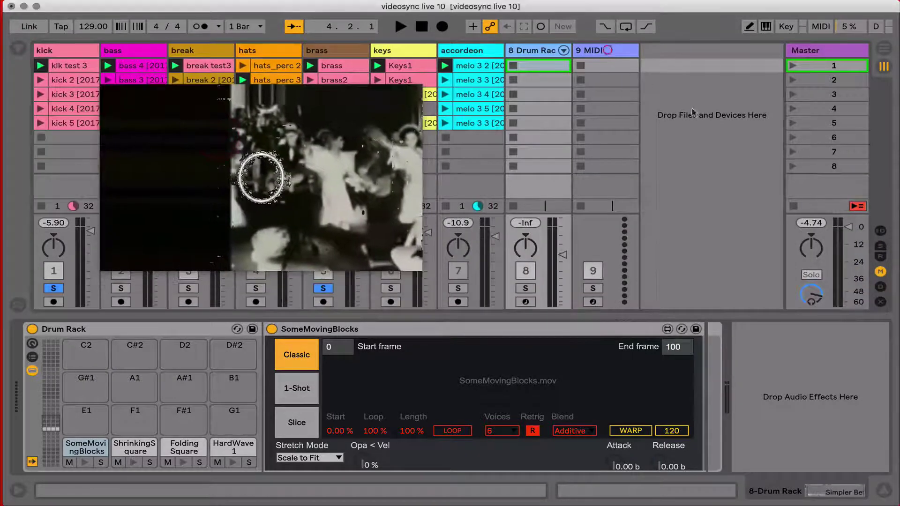
click(603, 50)
click(15, 49)
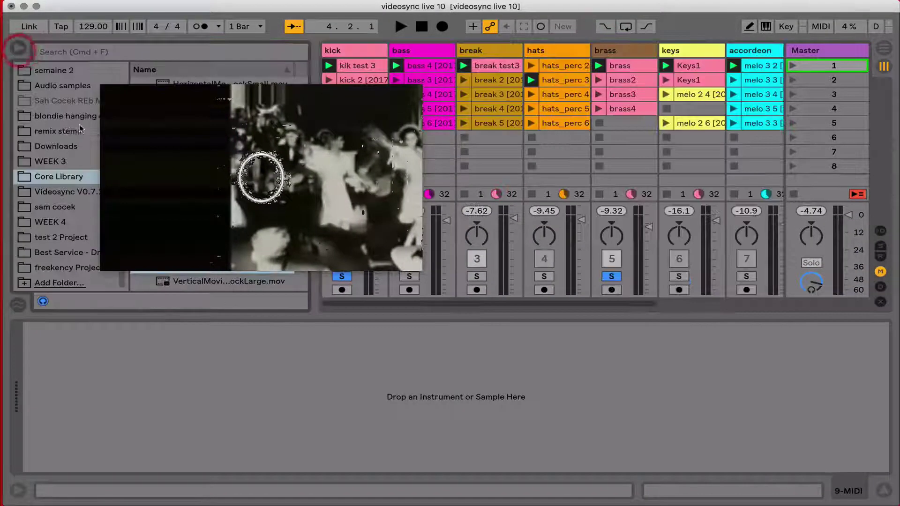
scroll(60, 96, up, 10)
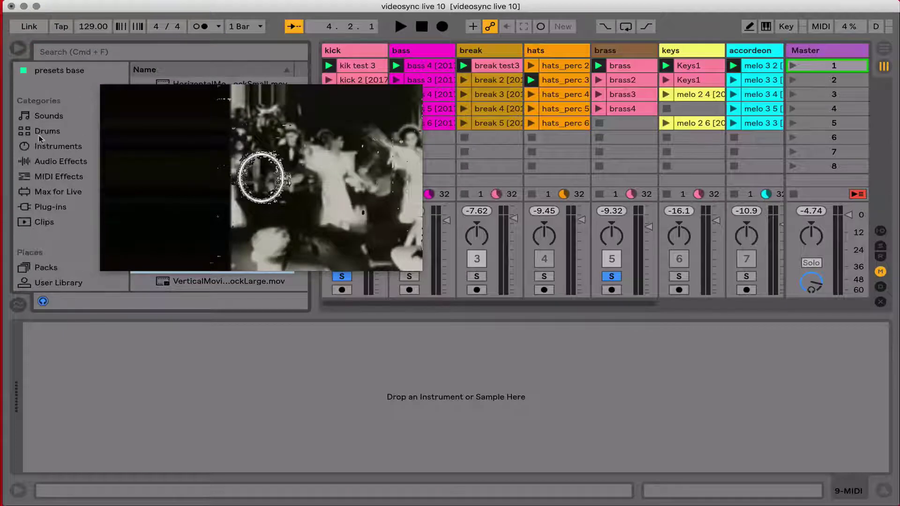
click(46, 131)
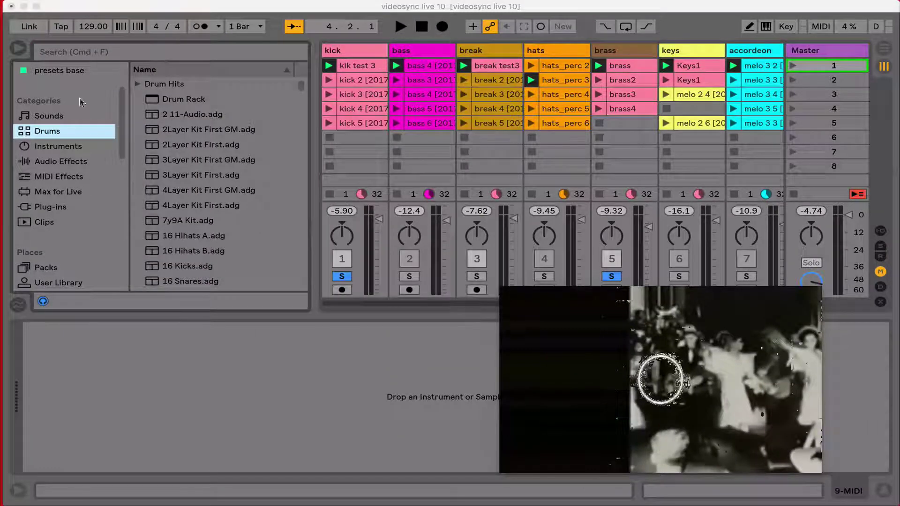
click(72, 70)
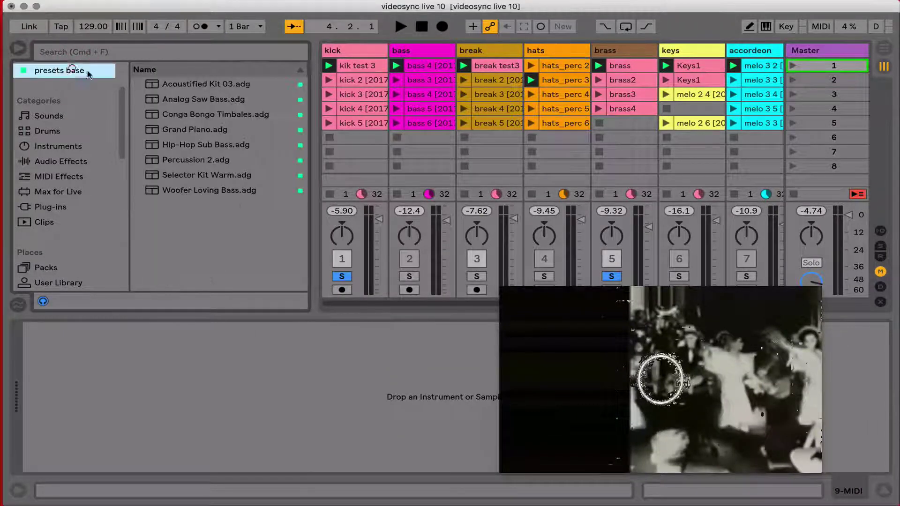
click(182, 176)
drag(811, 151, 696, 138)
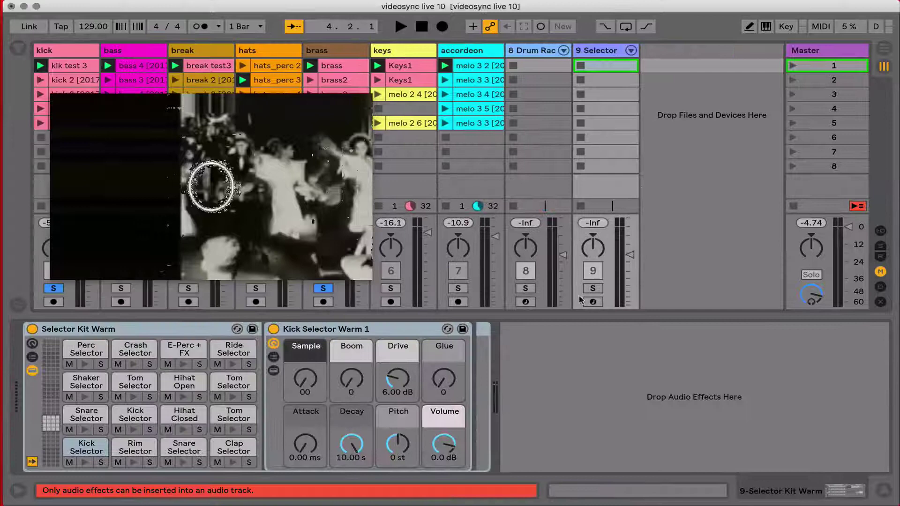
Solo the Selector Kit Warm track and raise its volume while playing its kick from the computer MIDI keyboard
click(593, 288)
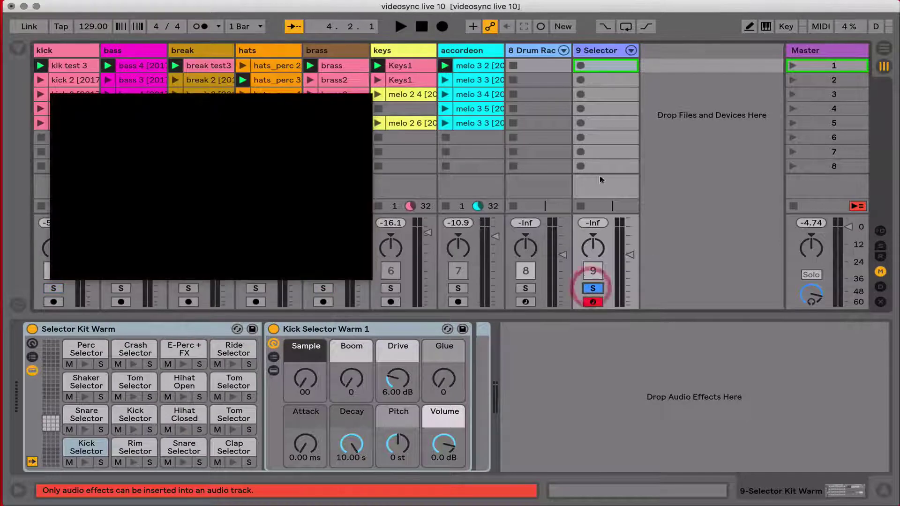
key(BackSpace)
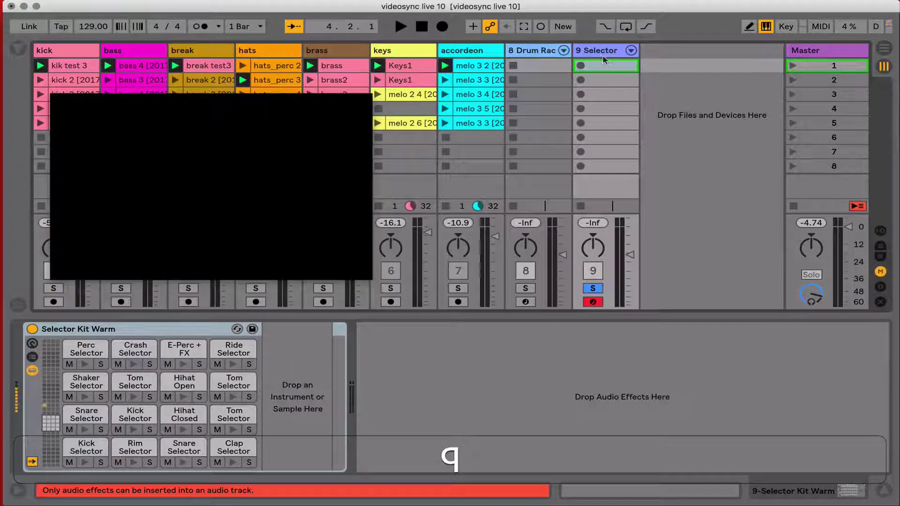
key(w)
key(w)
key(q)
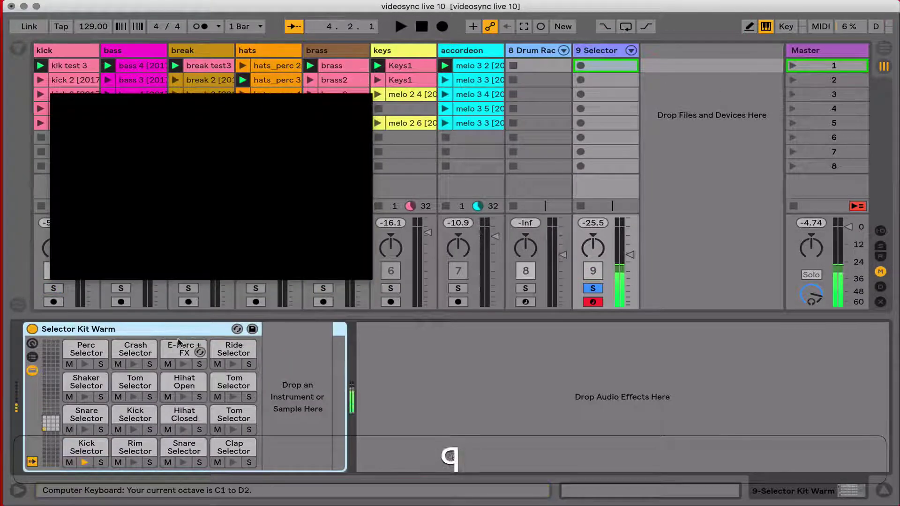
key(q)
drag(629, 255, 629, 236)
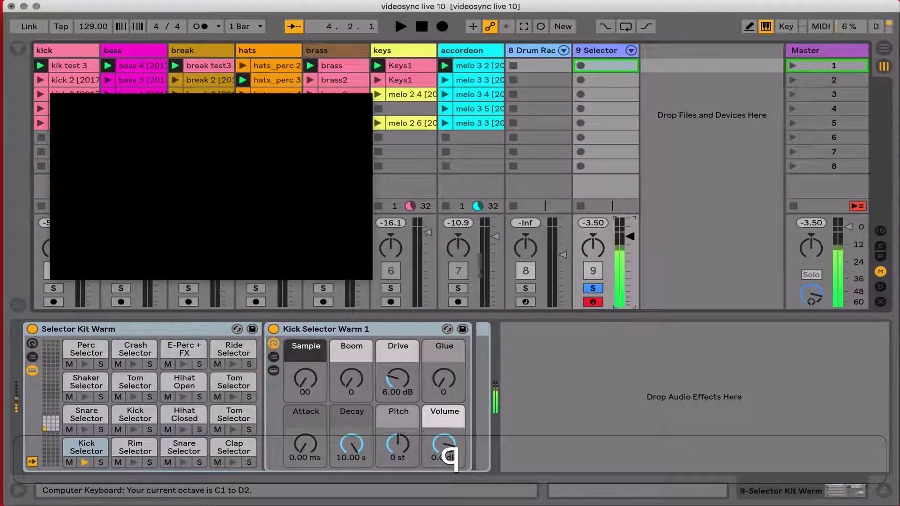
Route the soloed Drum Rack track's MIDI input from 9-Selector Kit Warm and set its monitoring to In
click(880, 230)
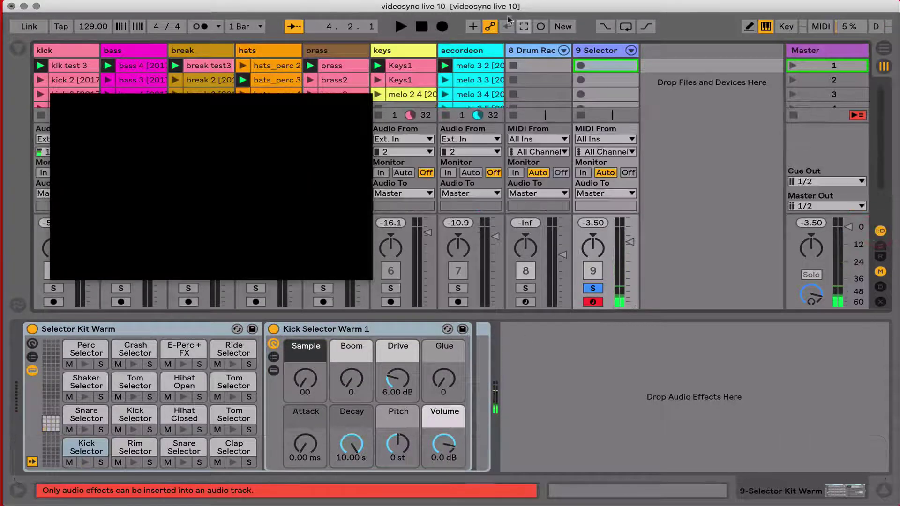
click(533, 51)
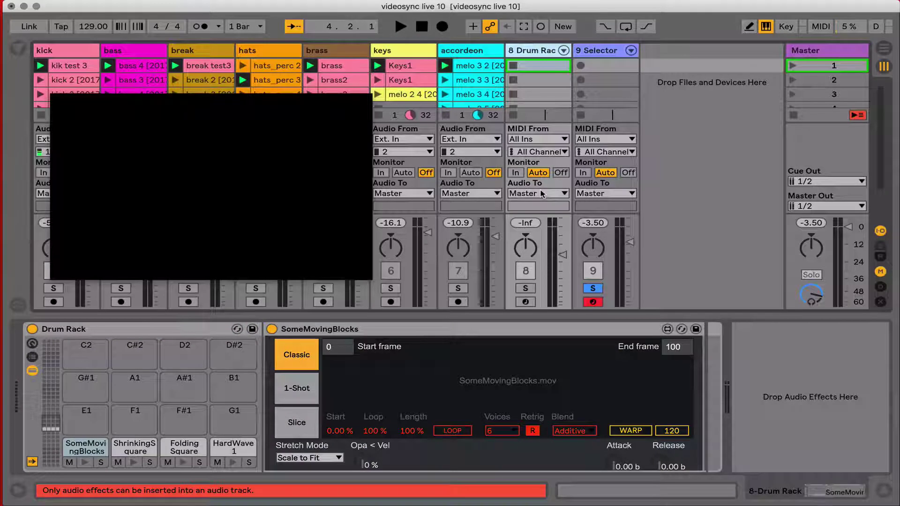
click(525, 139)
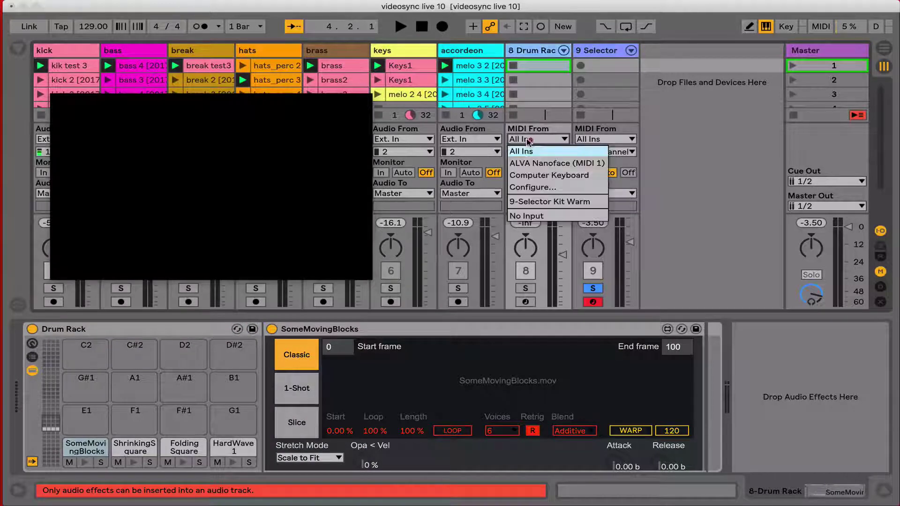
click(528, 202)
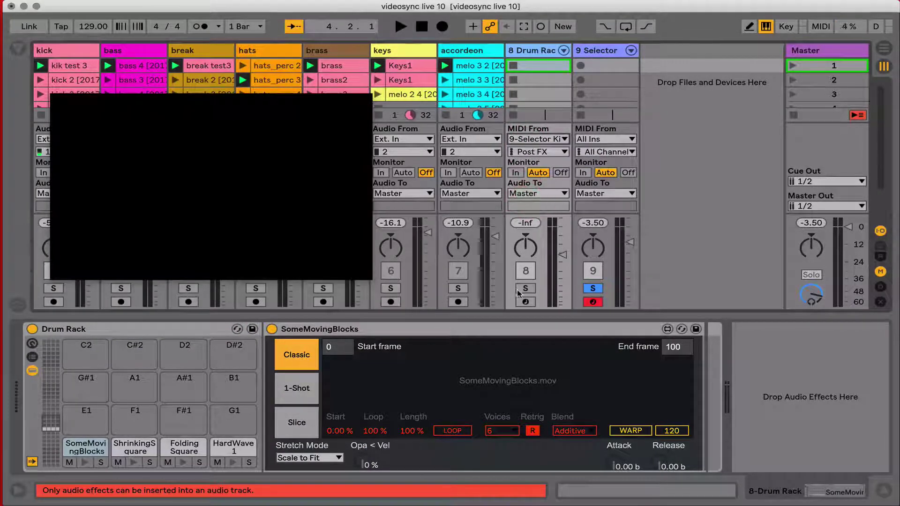
click(525, 288)
click(516, 173)
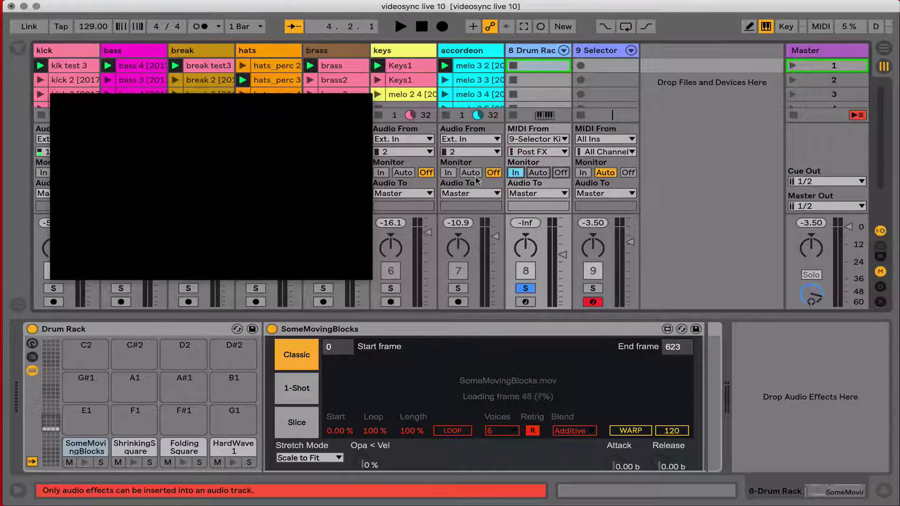
Solo the Selector Kit Warm track alongside the Drum Rack track and set SomeMovingBlocks' start frame to 19
key(q)
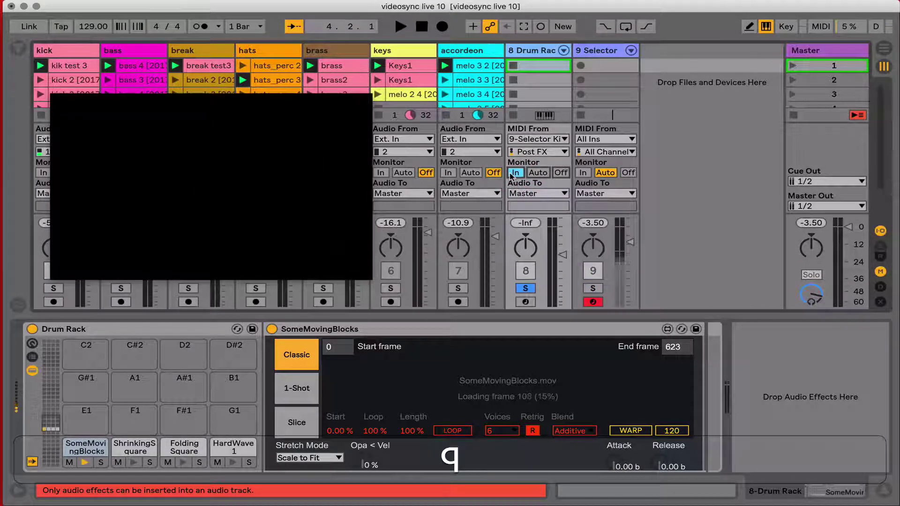
super+click(592, 288)
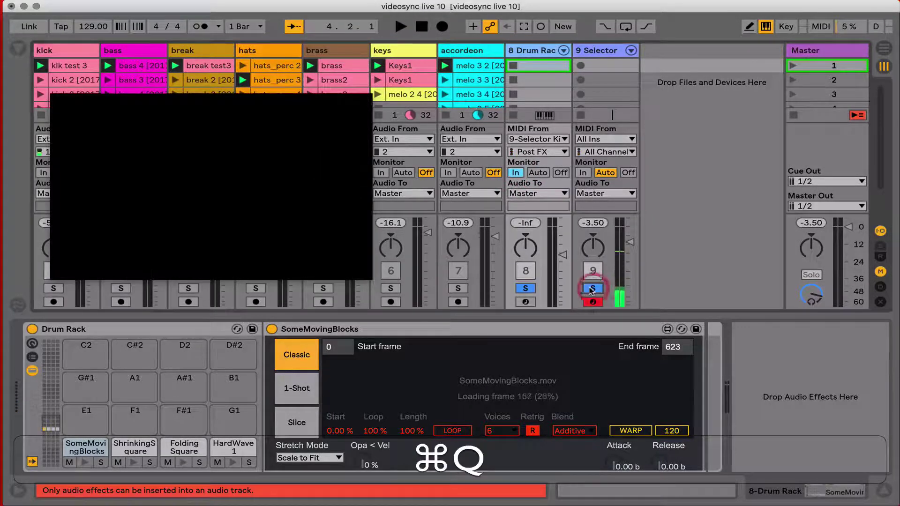
drag(534, 333, 326, 350)
Try the SomeMovingBlocks pad on F1 while playing notes from the computer keyboard, and return it to C1
drag(87, 448, 135, 415)
key(q)
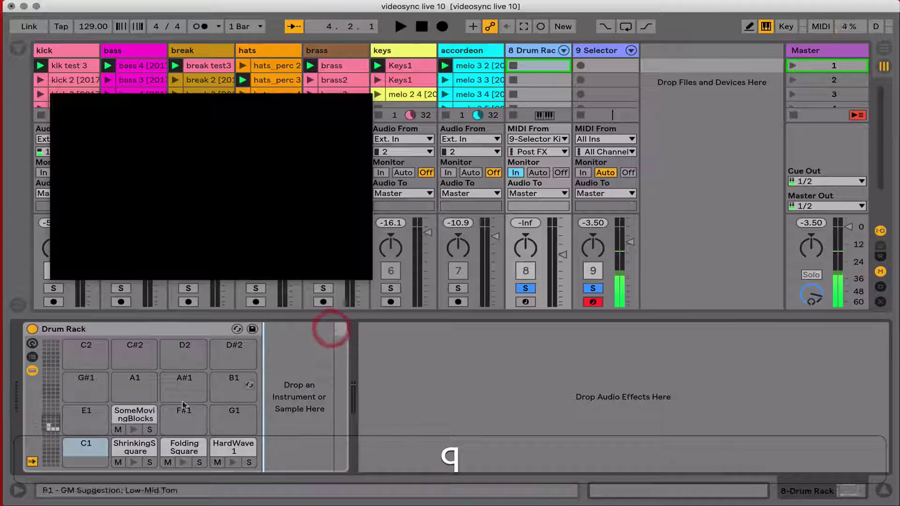
key(super+w)
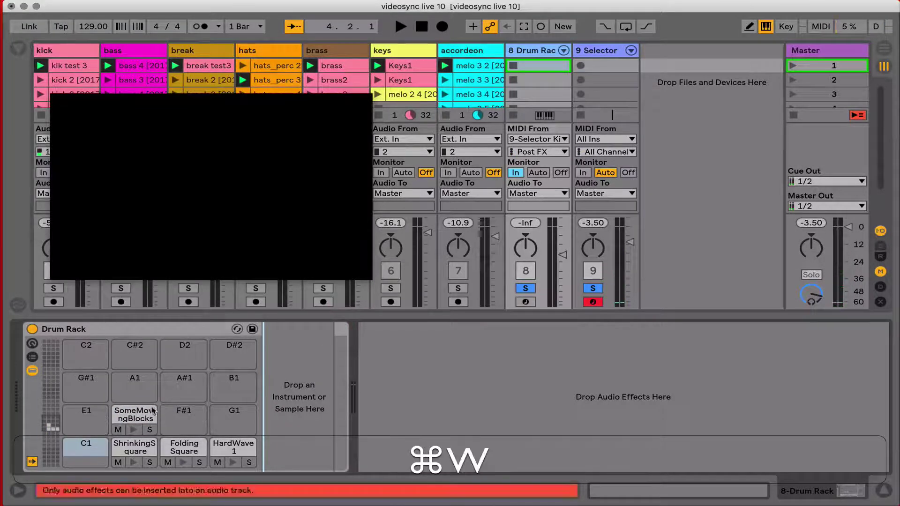
key(q)
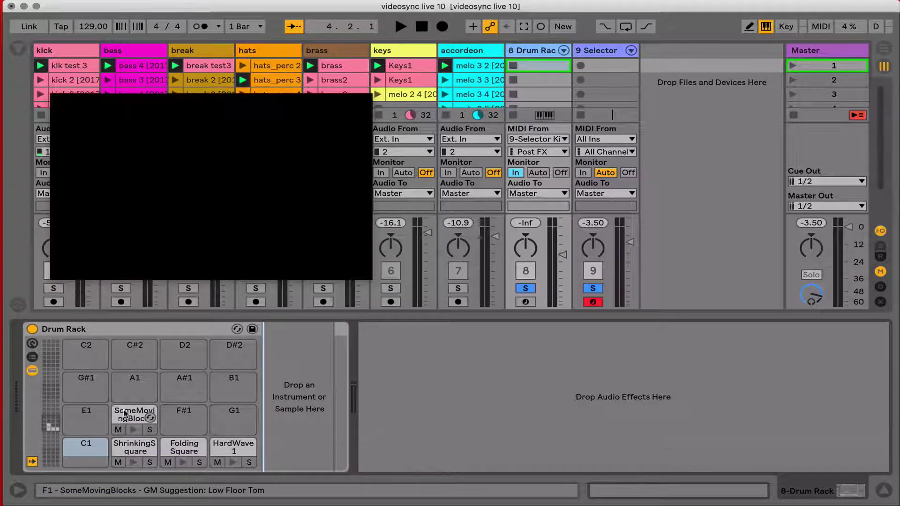
drag(117, 425, 86, 445)
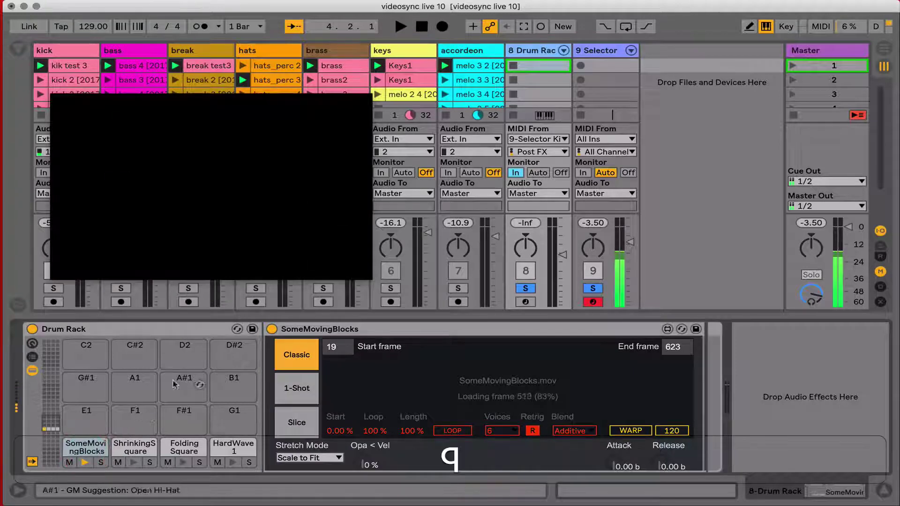
Set the start frame of SomeMovingBlocks to 34 and of ShrinkingSquare to 87, triggering pads from the computer keyboard
mouse_move(342, 351)
mouse_down()
mouse_move(342, 327)
mouse_move(337, 342)
mouse_up()
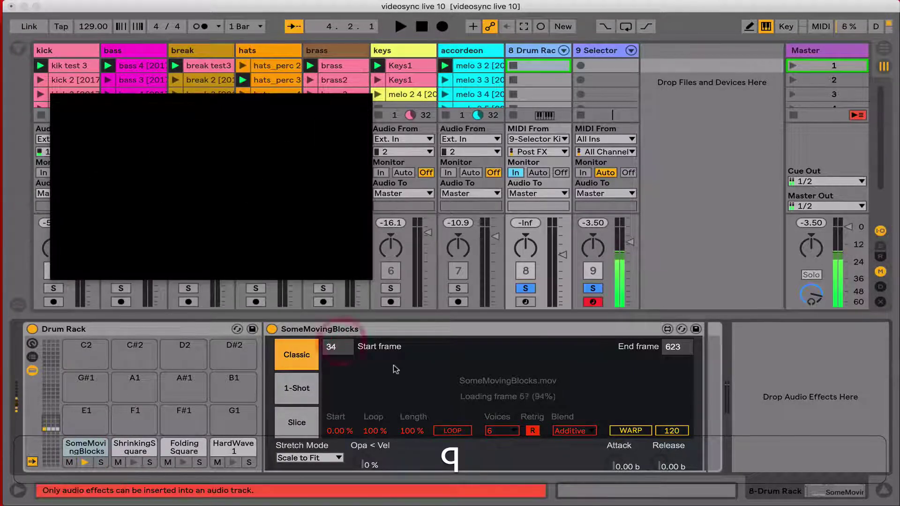
key(s)
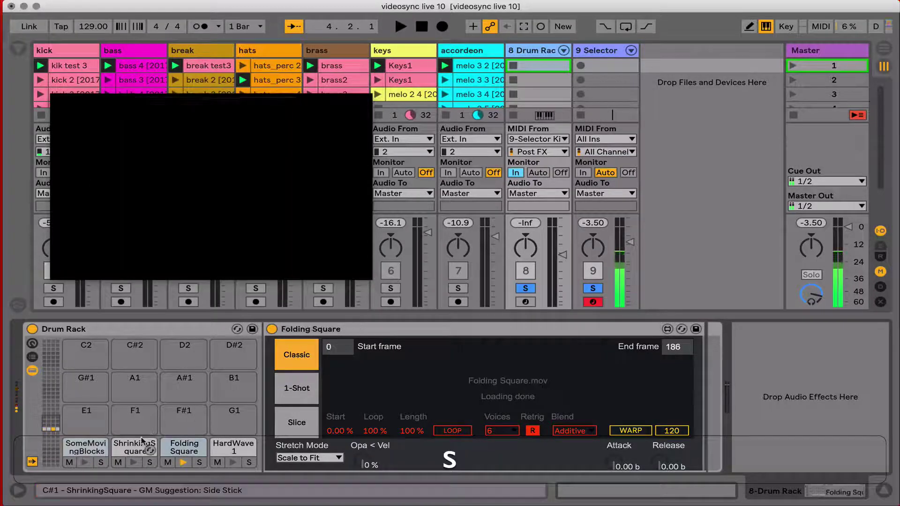
key(z)
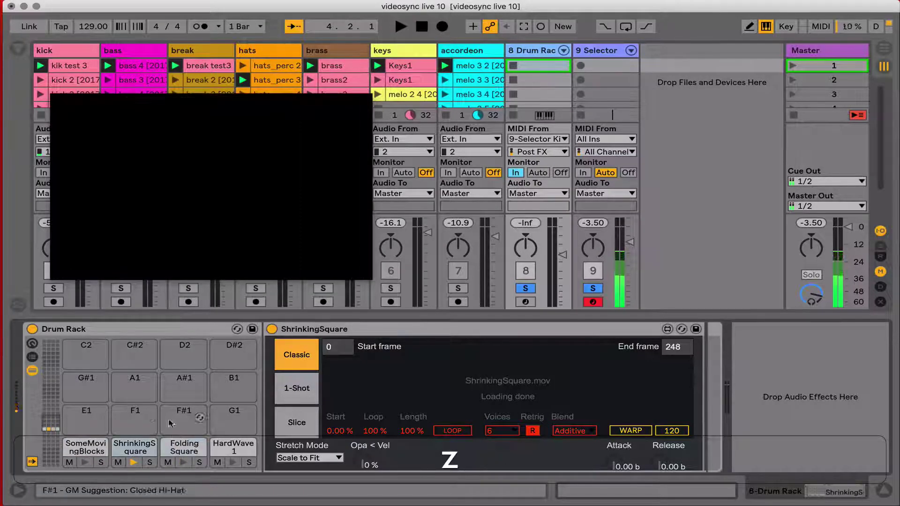
drag(150, 441, 340, 298)
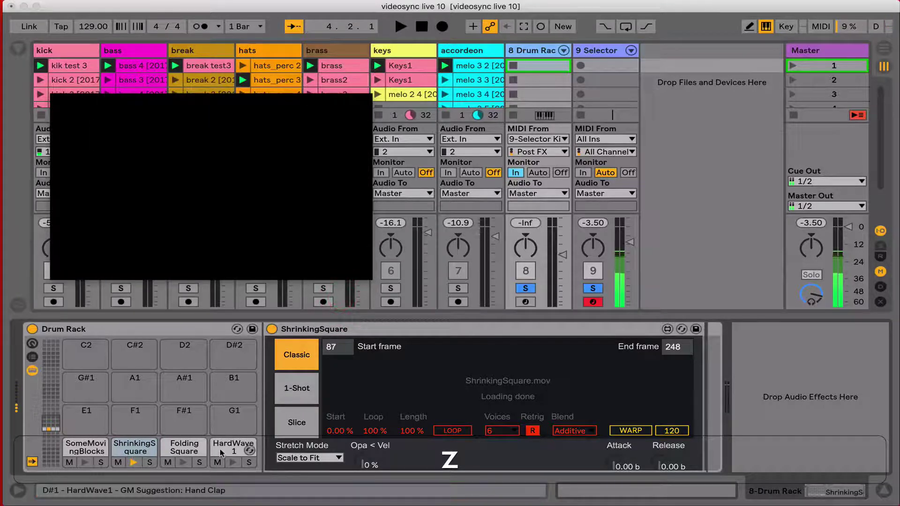
Play several drum notes from the computer keyboard to preview the video each Drum Rack pad triggers
key(q)
key(e)
key(s)
key(d)
key(e)
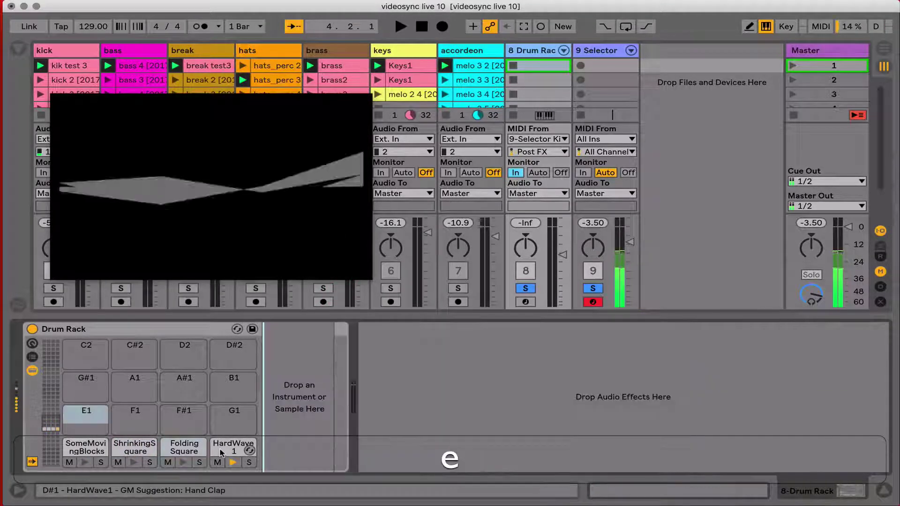
key(q)
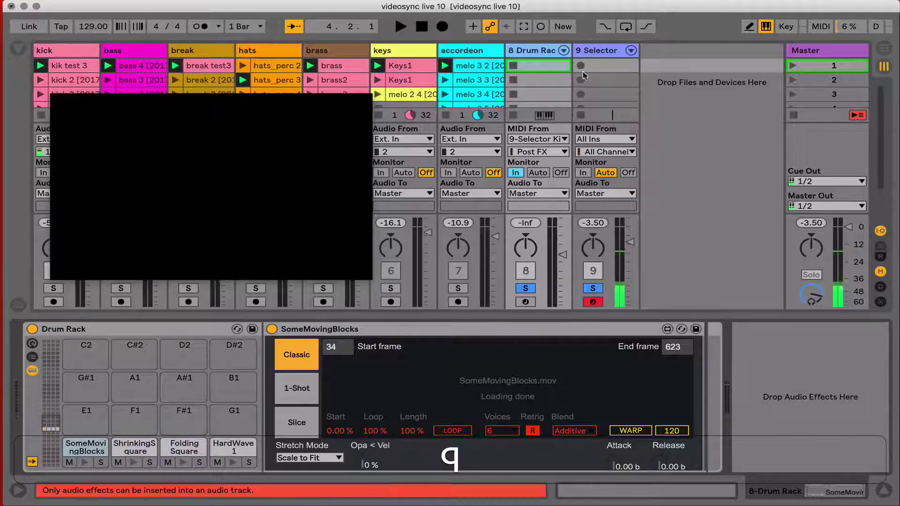
Record a MIDI clip in the Selector Kit Warm track's first slot, playing drum notes from the computer keyboard, and stop playback
click(579, 65)
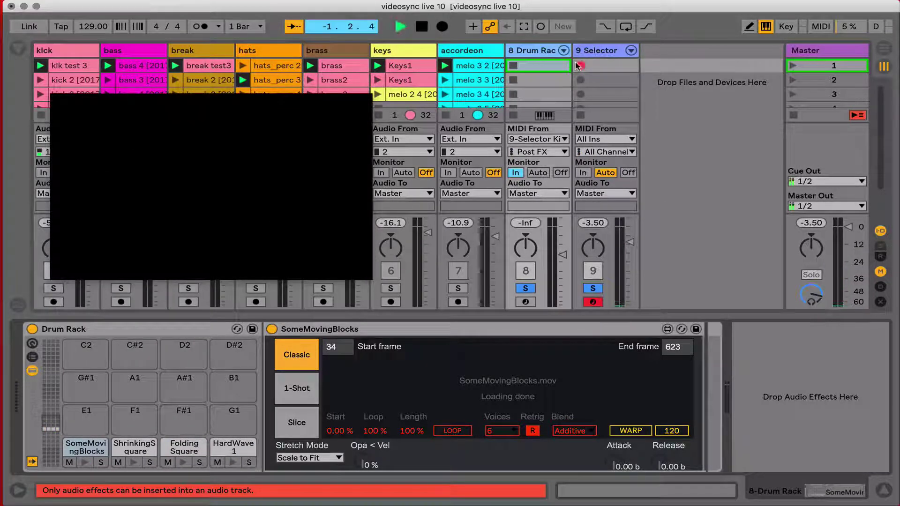
key(q)
key(d)
key(s)
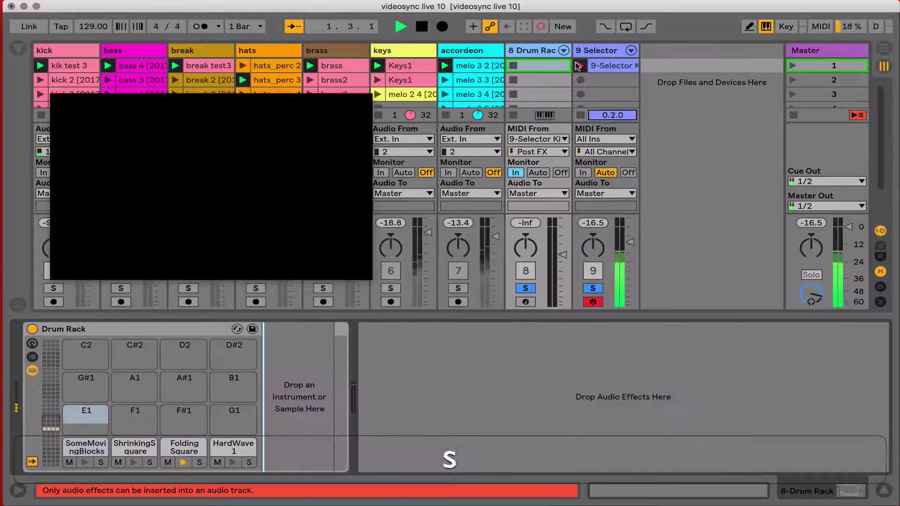
key(q)
key(q)
key(d)
key(s)
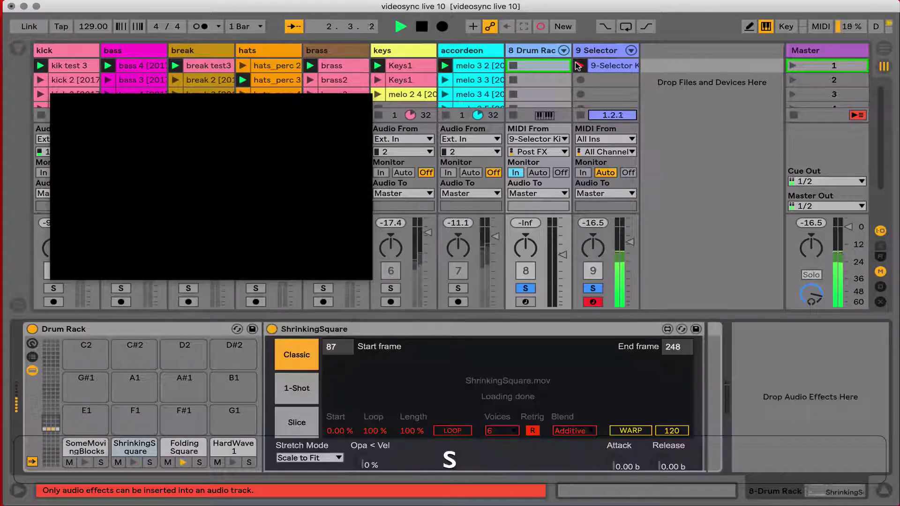
key(s)
key(space)
Quantize all notes of the recorded Selector Kit Warm clip and play it back
double_click(605, 66)
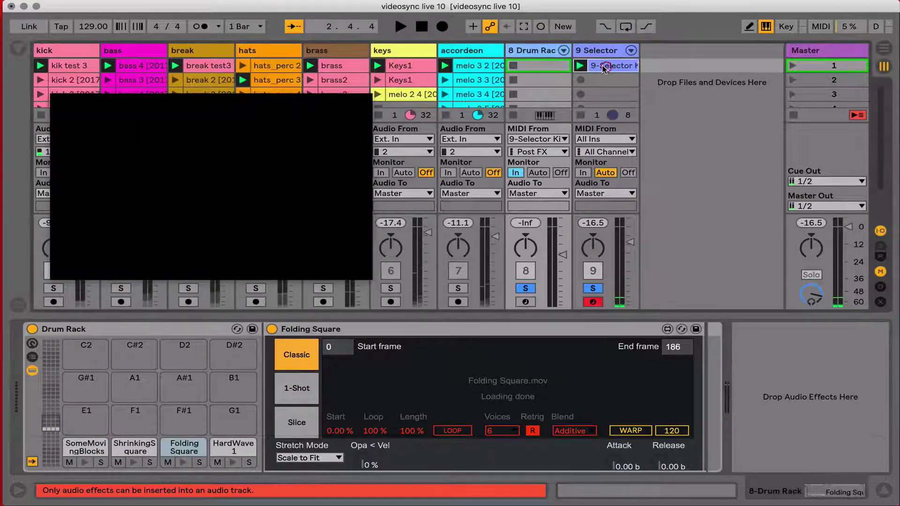
click(503, 373)
key(super+s)
key(super+q)
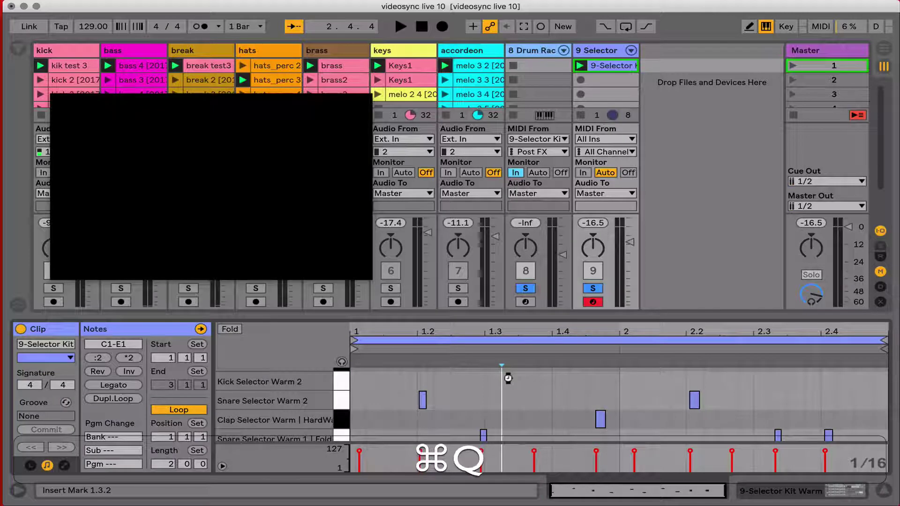
key(super+u)
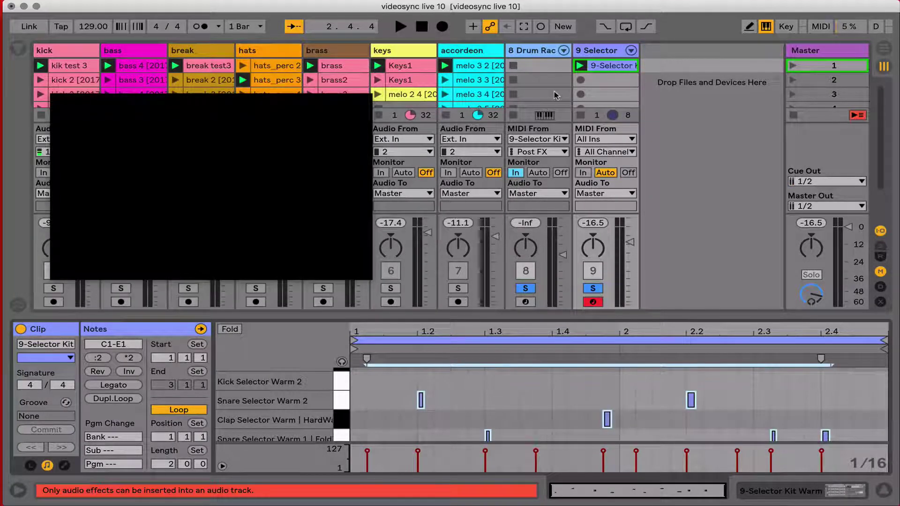
key(space)
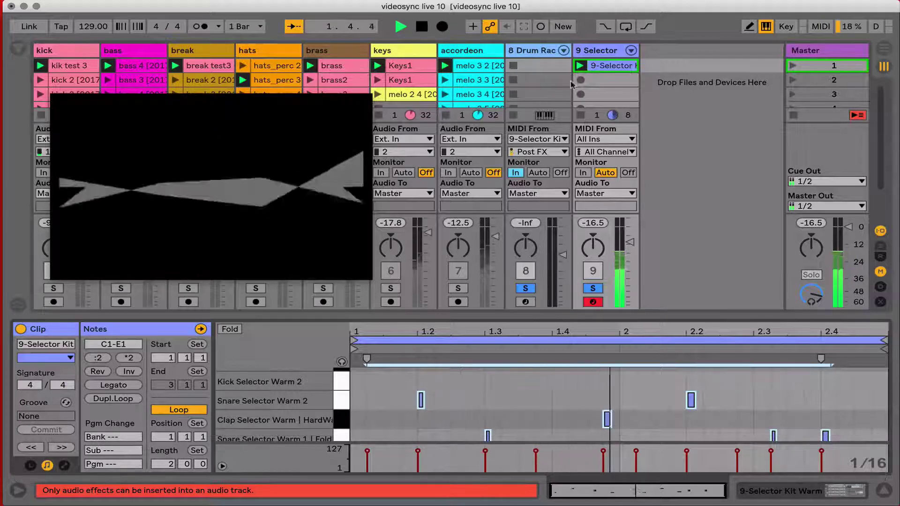
Transpose all E1 Snare Selector Warm 2 notes in the clip down to D1, the pad linked to Folding Square
double_click(604, 50)
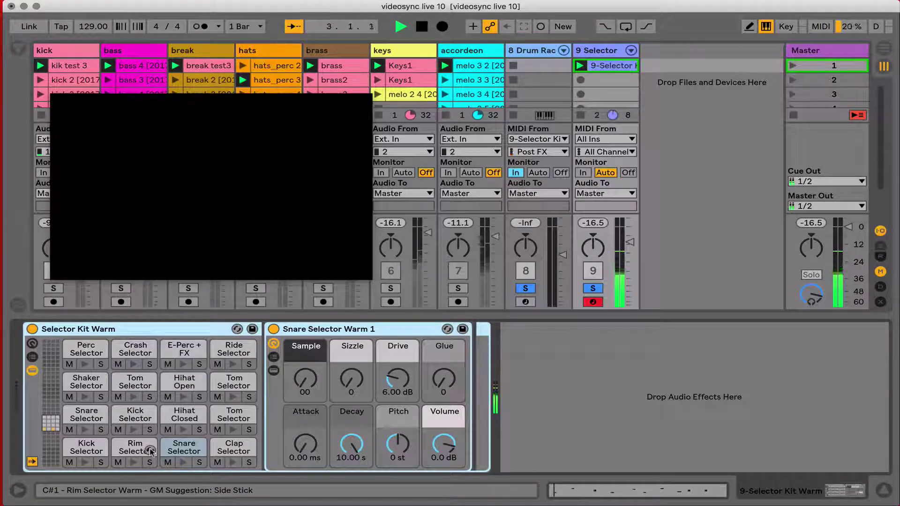
key(shift+Tab)
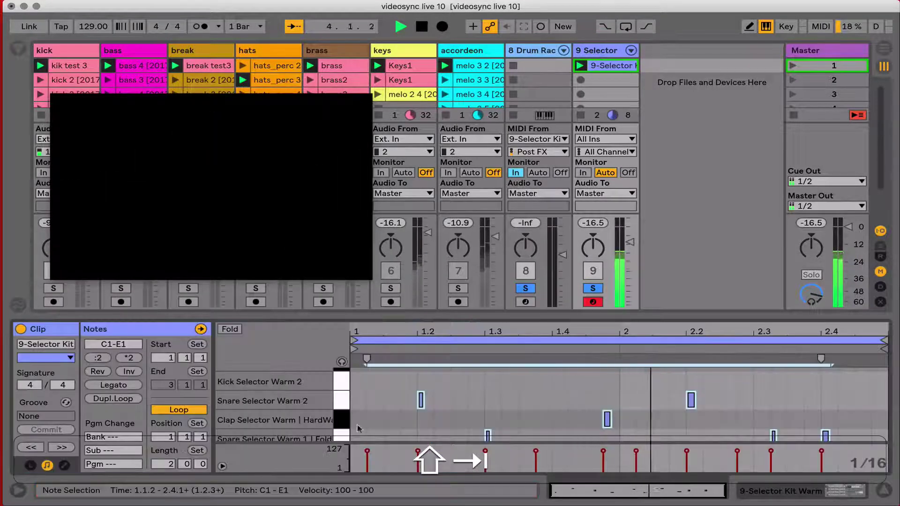
drag(318, 395, 281, 395)
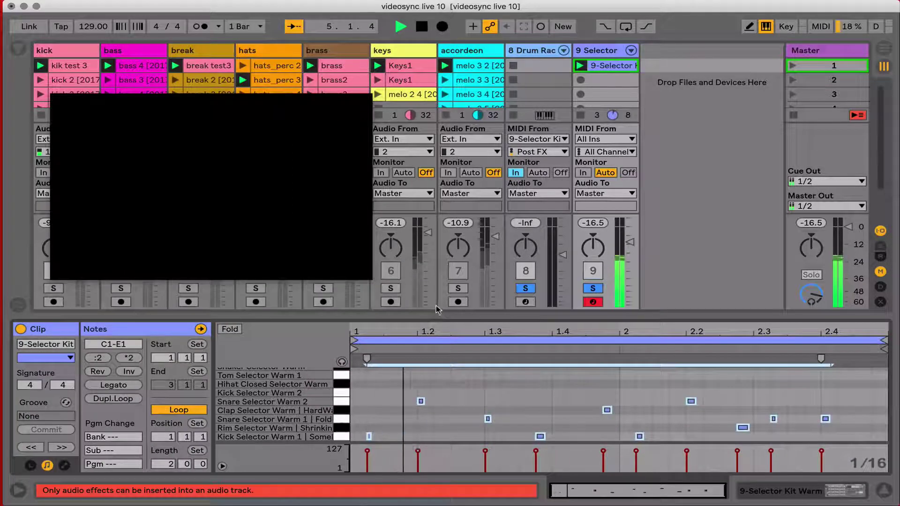
drag(438, 289, 437, 257)
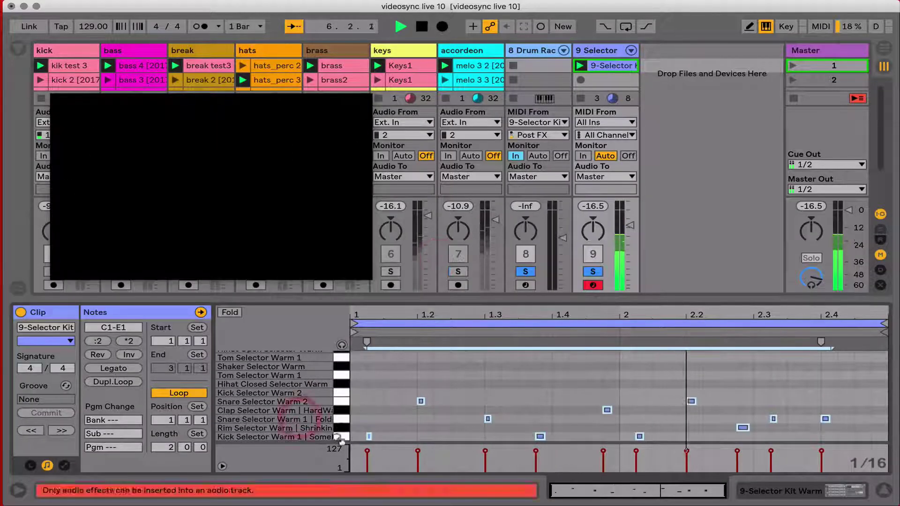
click(340, 402)
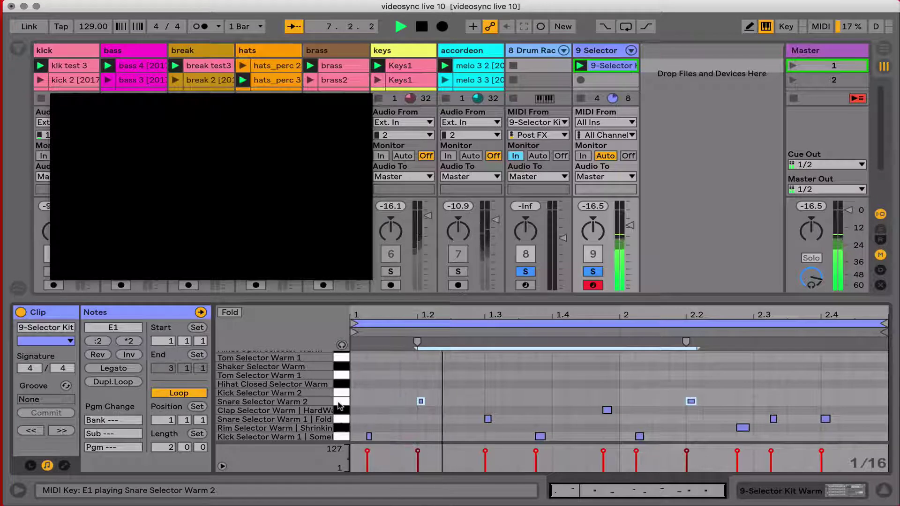
key(Down)
key(Down)
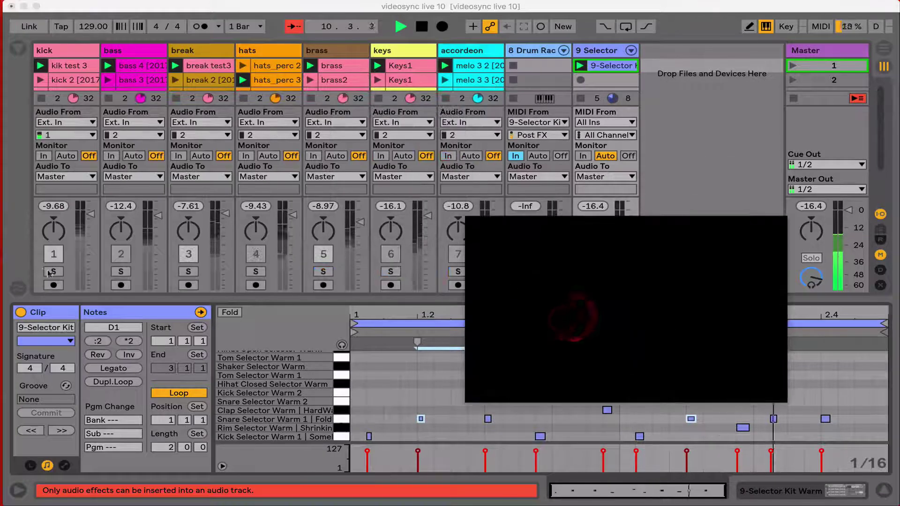
Solo the kick track alongside the drum tracks, then set the drum clip's start position to 1.1.3 and restart playback
super+click(54, 271)
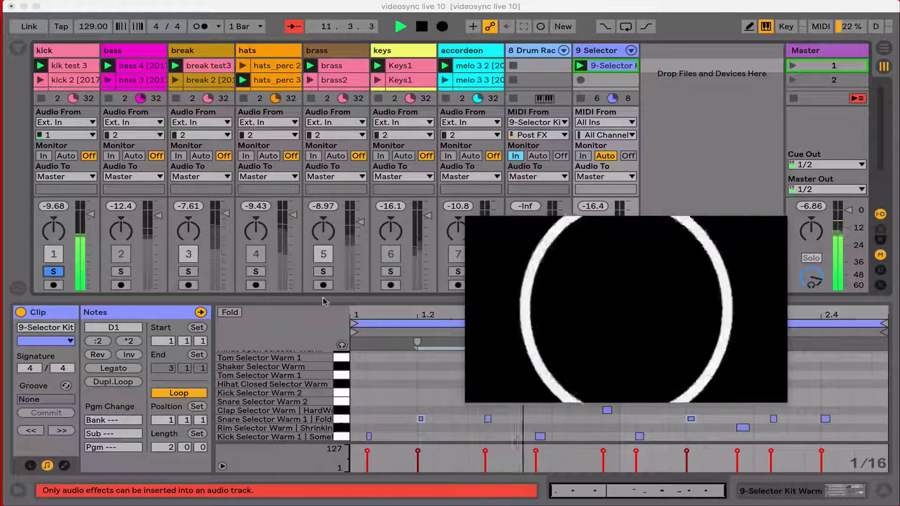
click(607, 67)
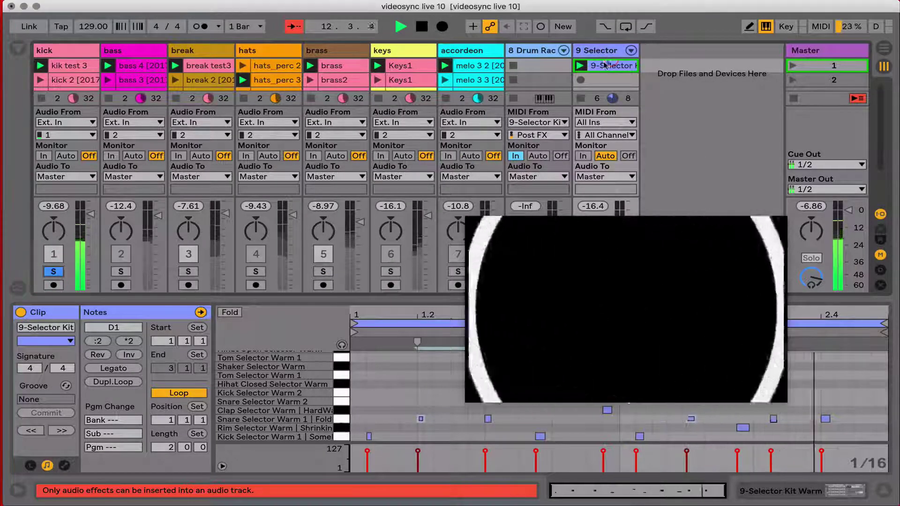
key(space)
drag(354, 332, 384, 333)
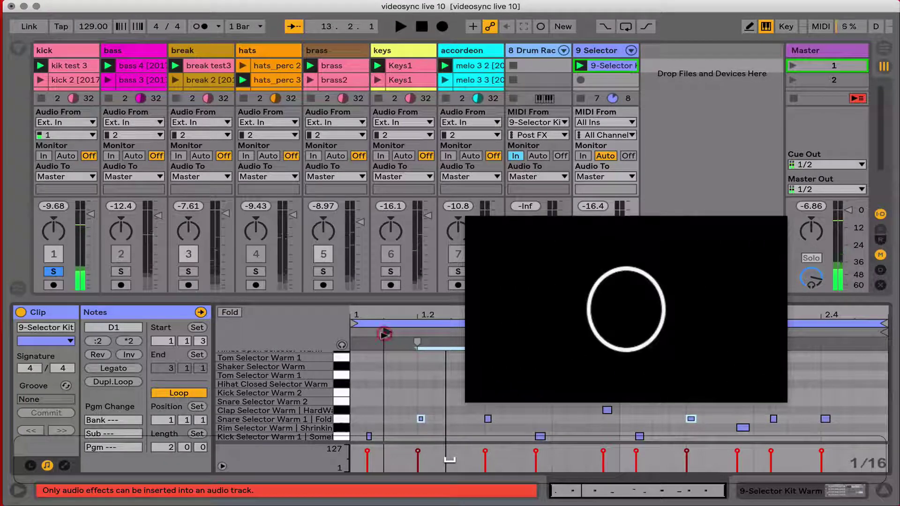
key(space)
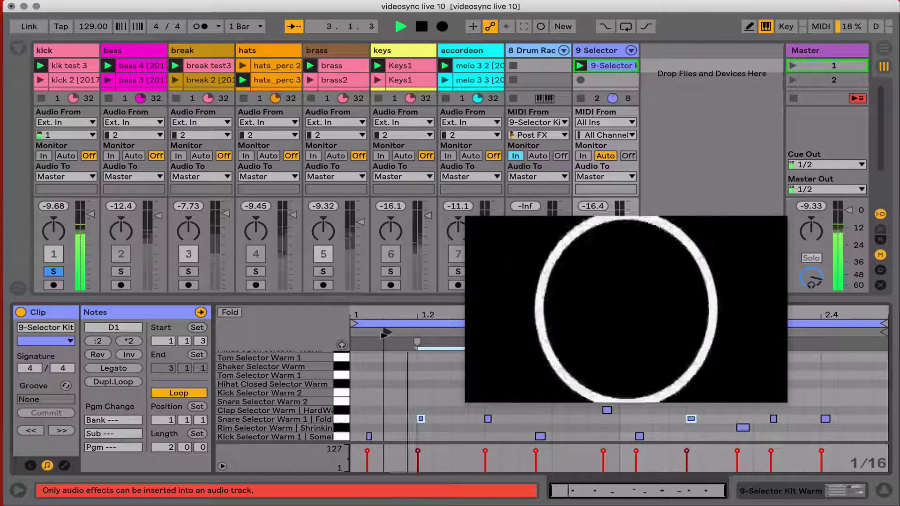
Audition the accordeon and keys tracks in solo together with the kick during playback
super+click(455, 271)
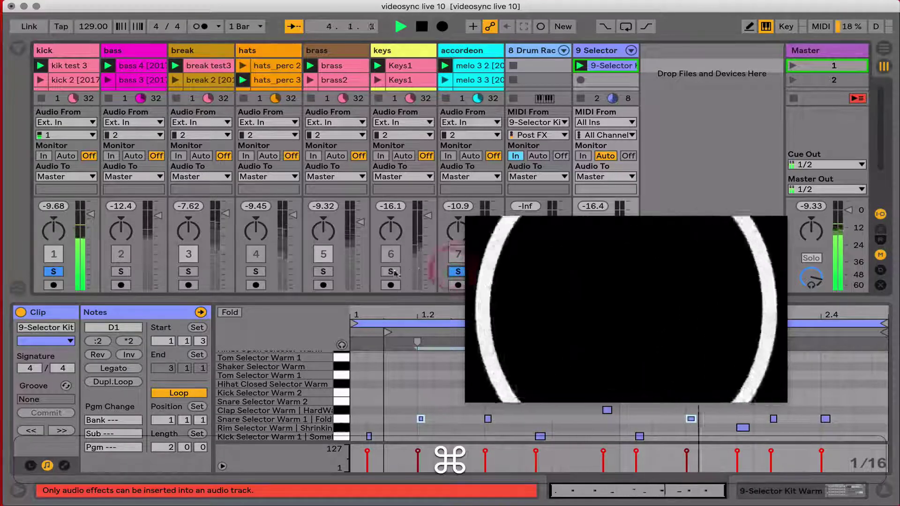
super+click(389, 272)
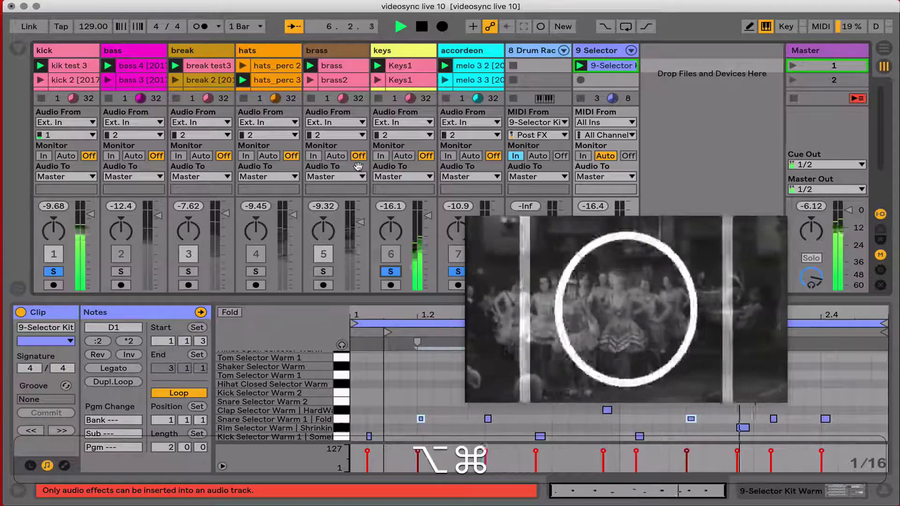
Hide the mixer's In/Out section and clear the solos on the kick and keys tracks
key(alt+super+i)
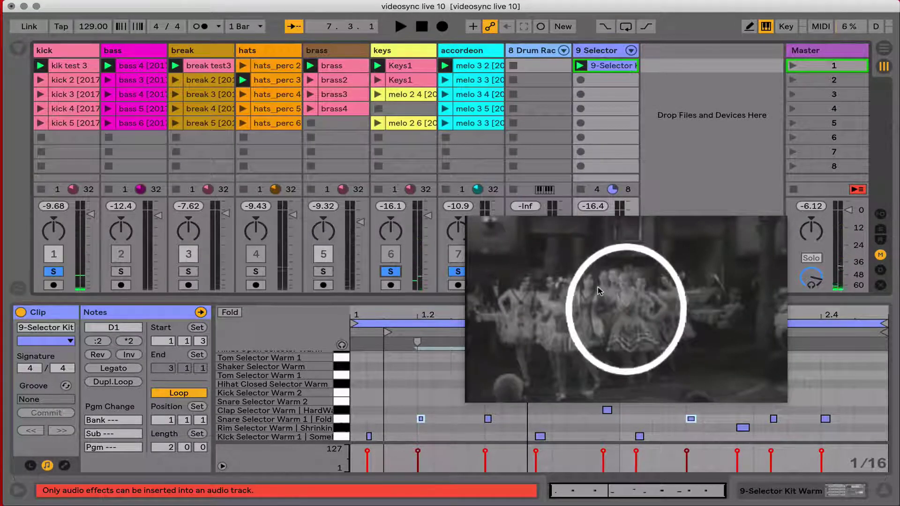
click(385, 272)
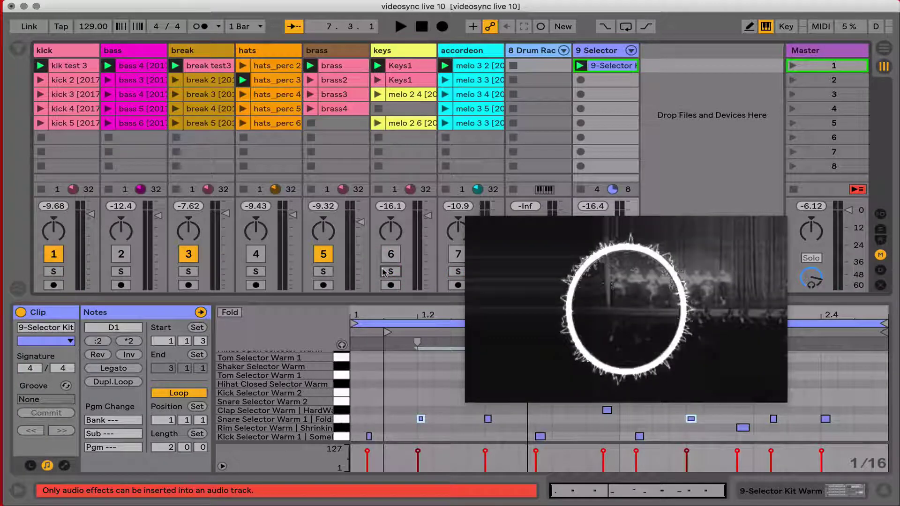